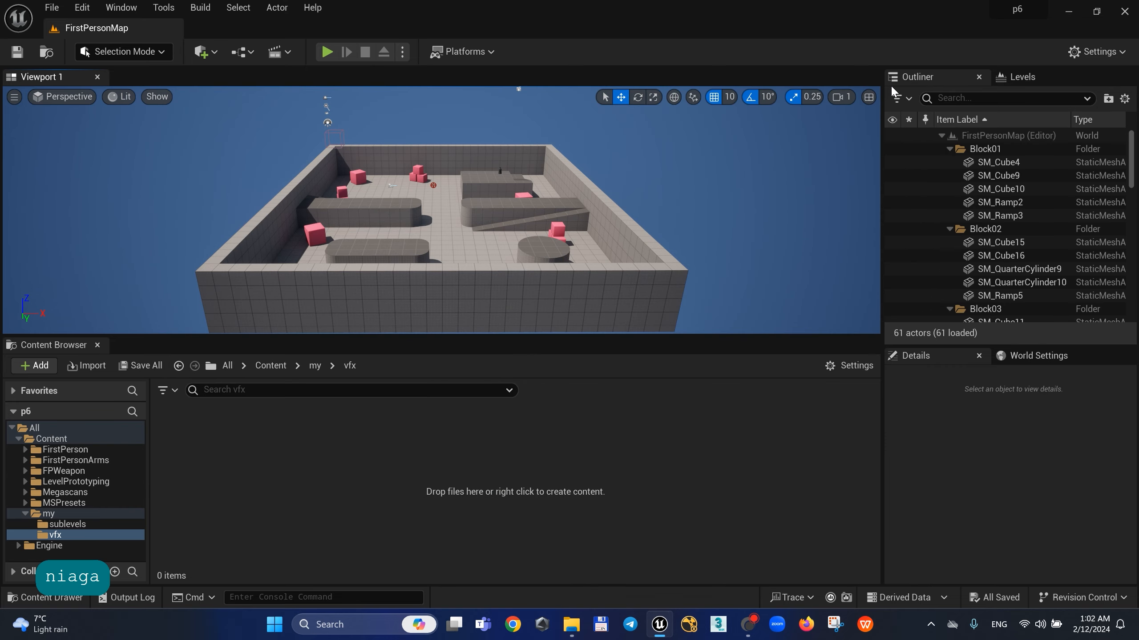
Step: Create a Niagara System in the vfx folder from the Grid 3D Gas Fire template and name it FX_fire
right_click(330, 477)
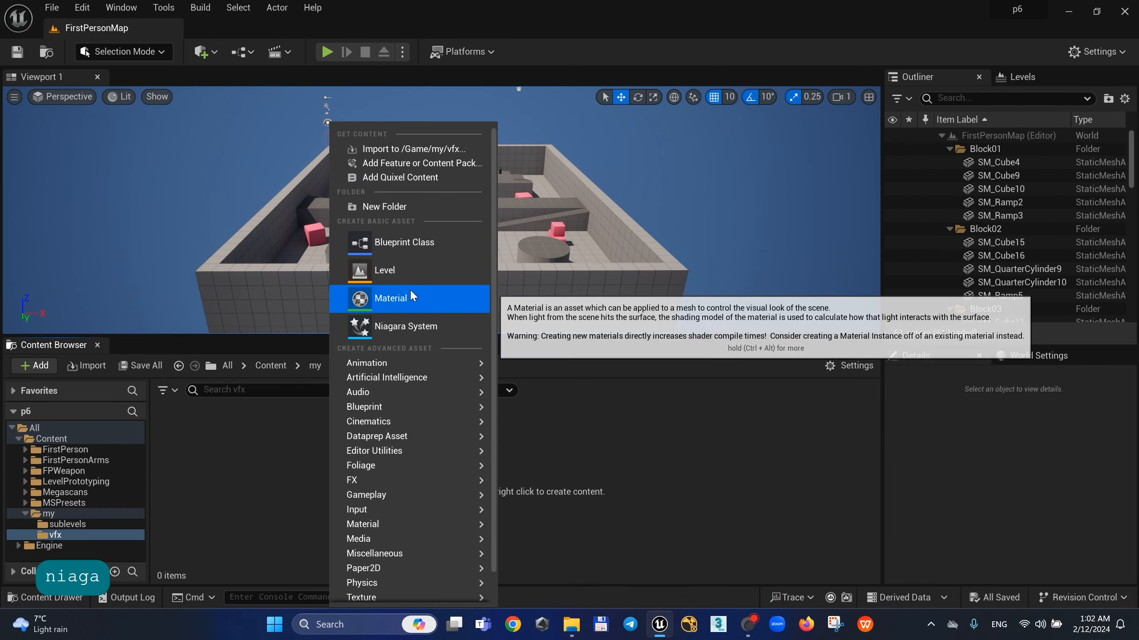
click(421, 323)
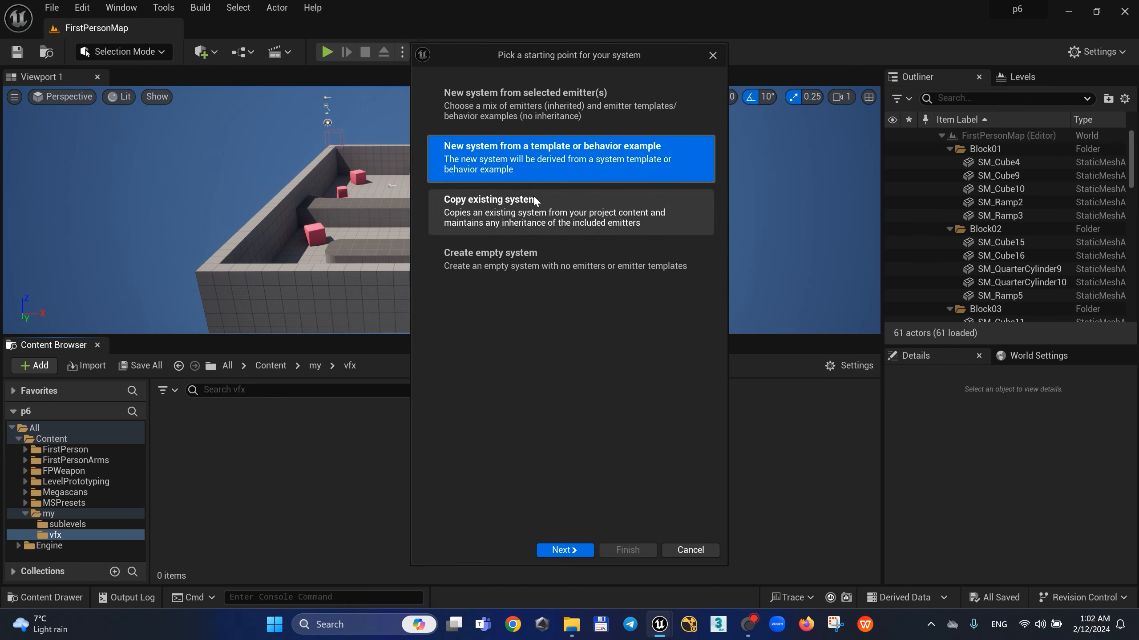
click(565, 550)
scroll(642, 441, down, 10)
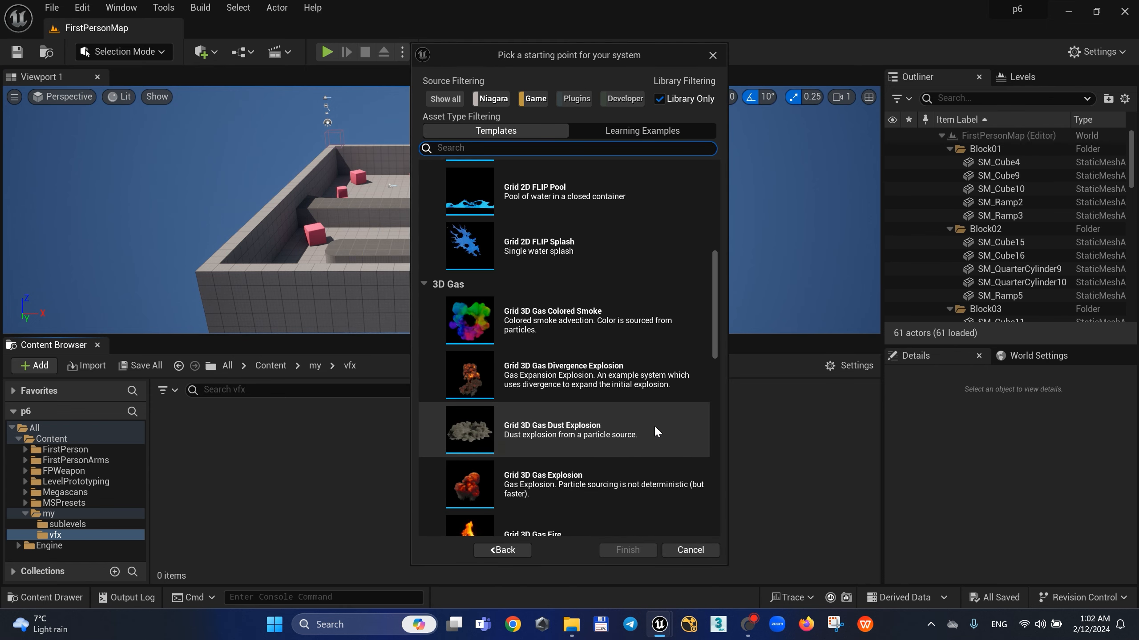
click(592, 393)
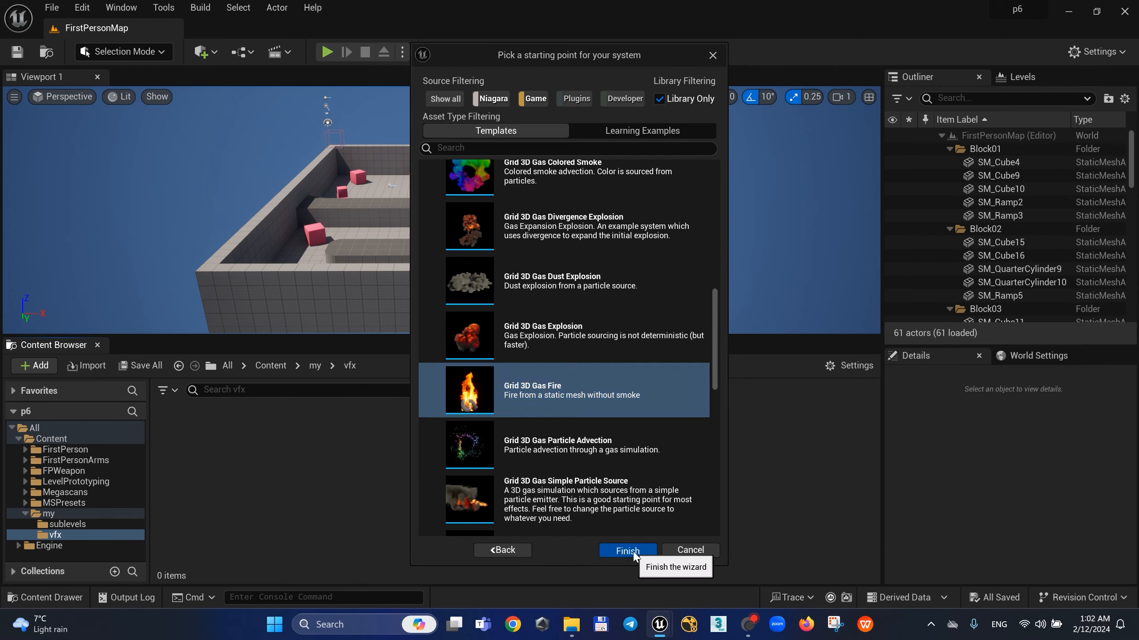
click(627, 550)
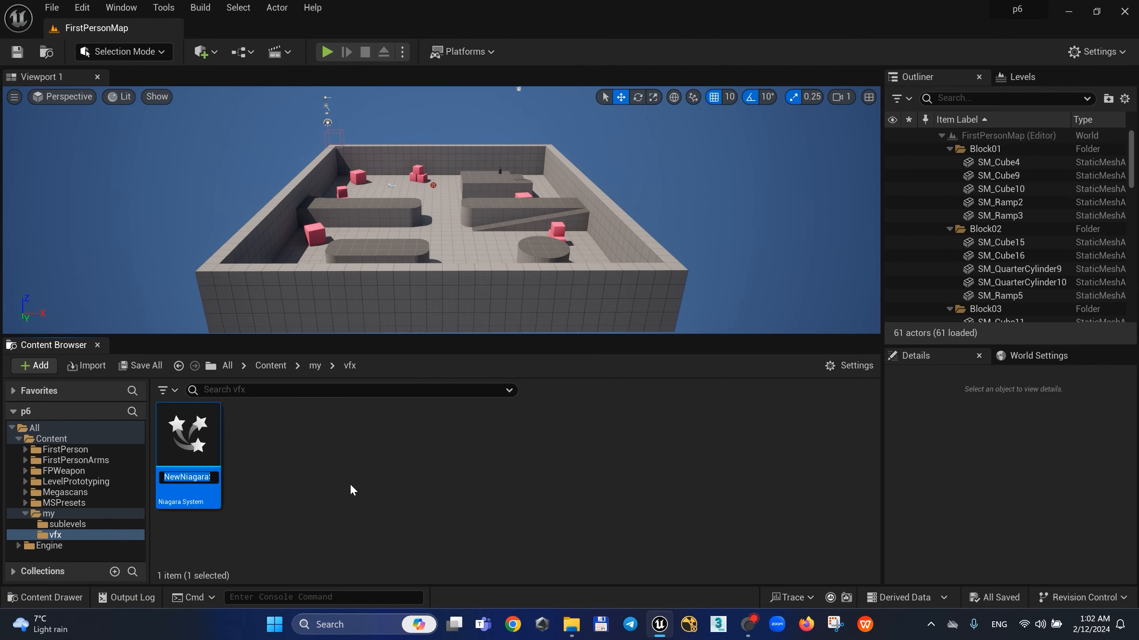
text(FX_fire)
key(Return)
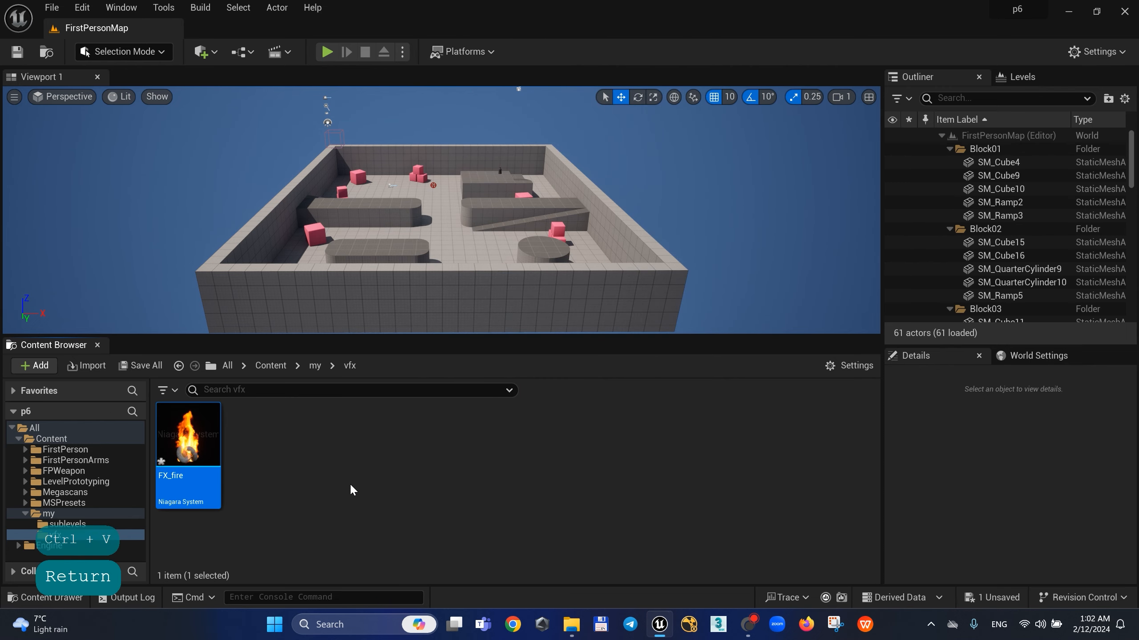
Step: Create a Niagara Simulation Cache asset in the vfx folder and name it FX_fire_cache
click(351, 497)
right_click(301, 459)
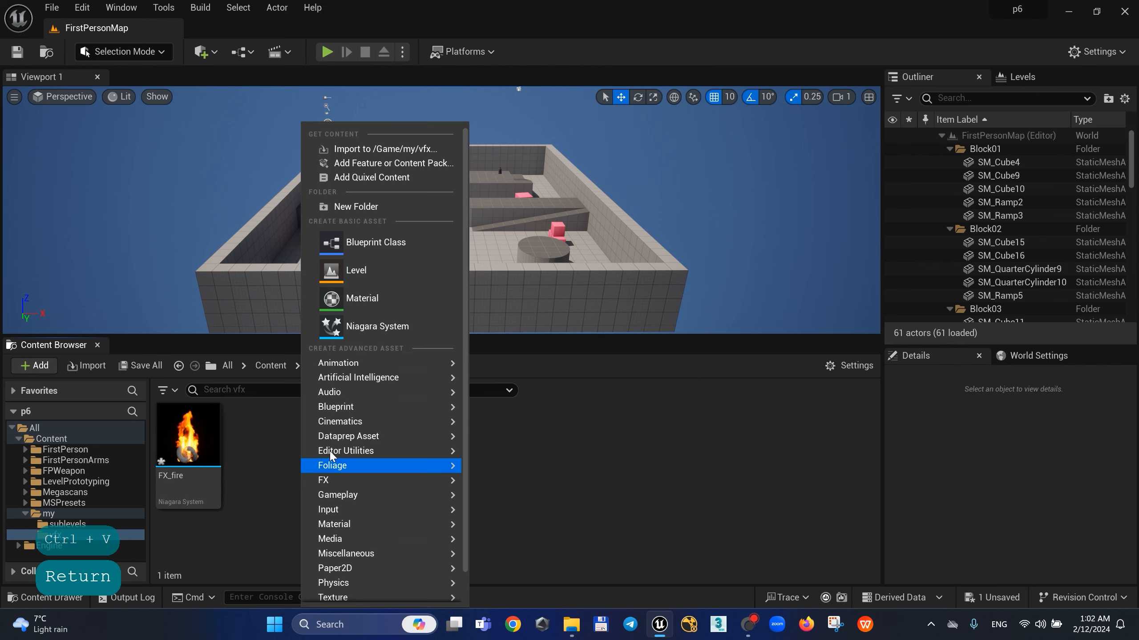
mouse_move(377, 479)
mouse_move(537, 547)
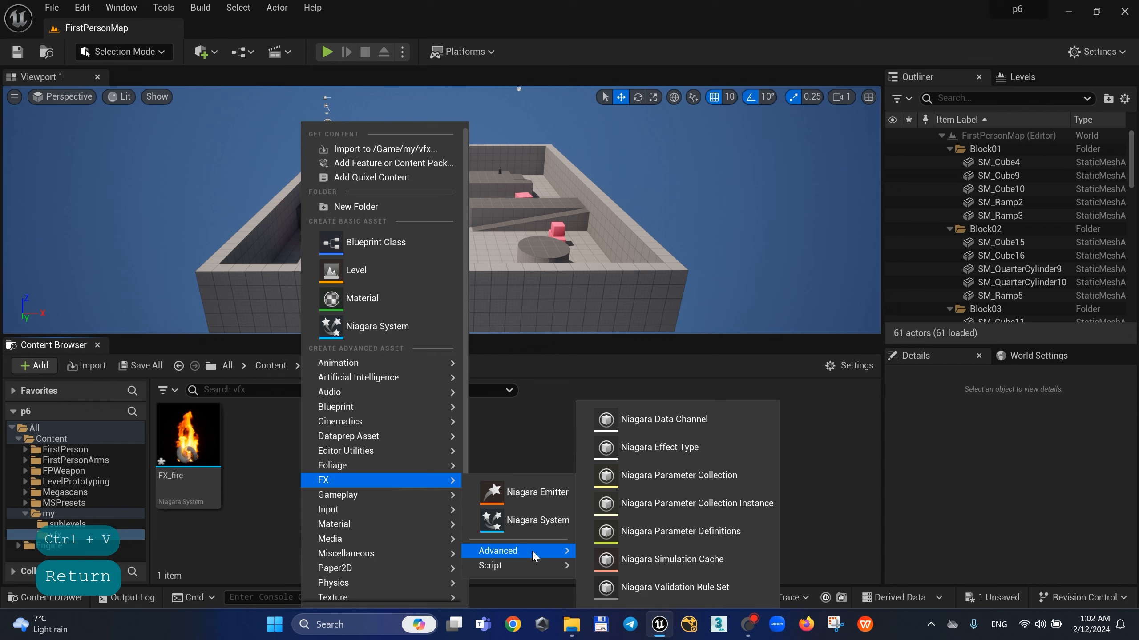
click(635, 527)
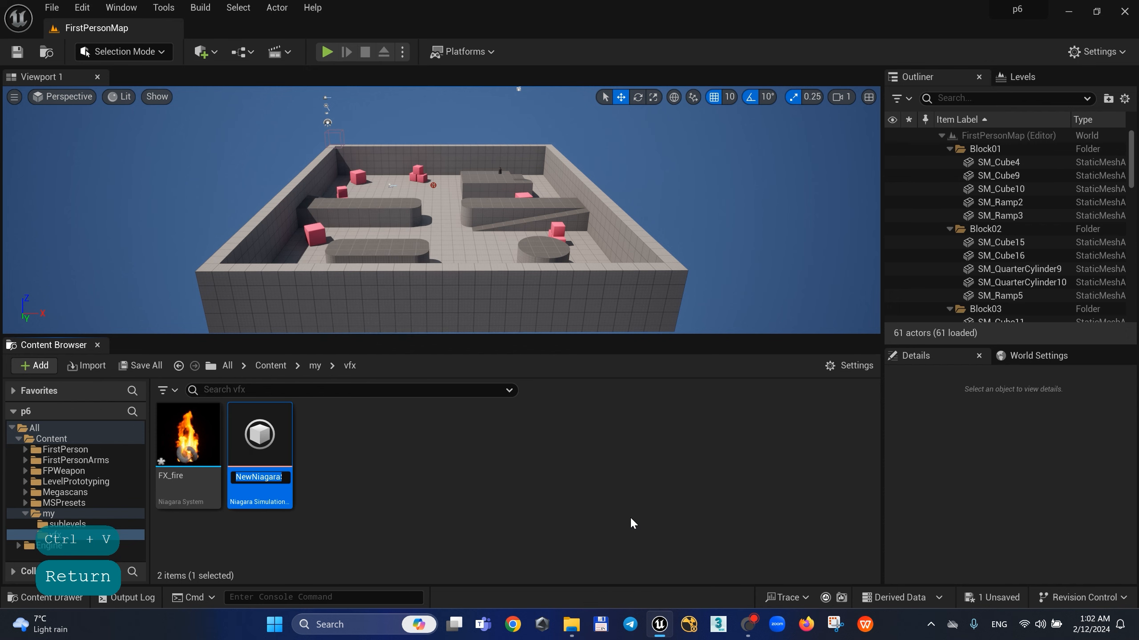
text(FX_fire)
text(_cache)
key(Return)
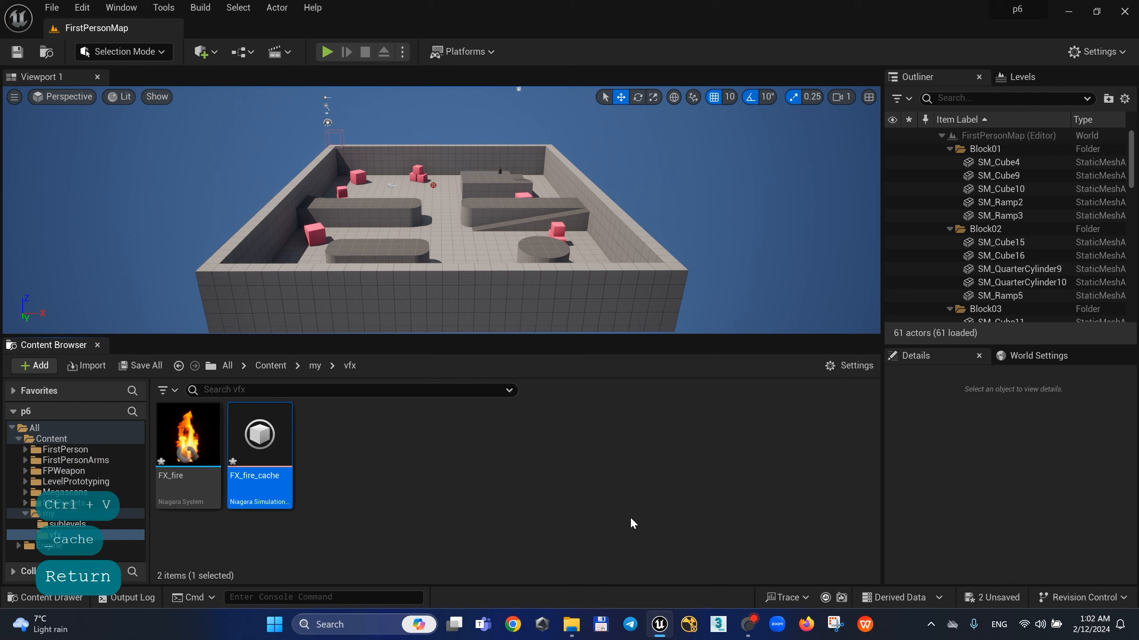
Step: Place the FX_fire system on the level floor near the long ramp and frame it in the view
right_click(179, 432)
click(413, 451)
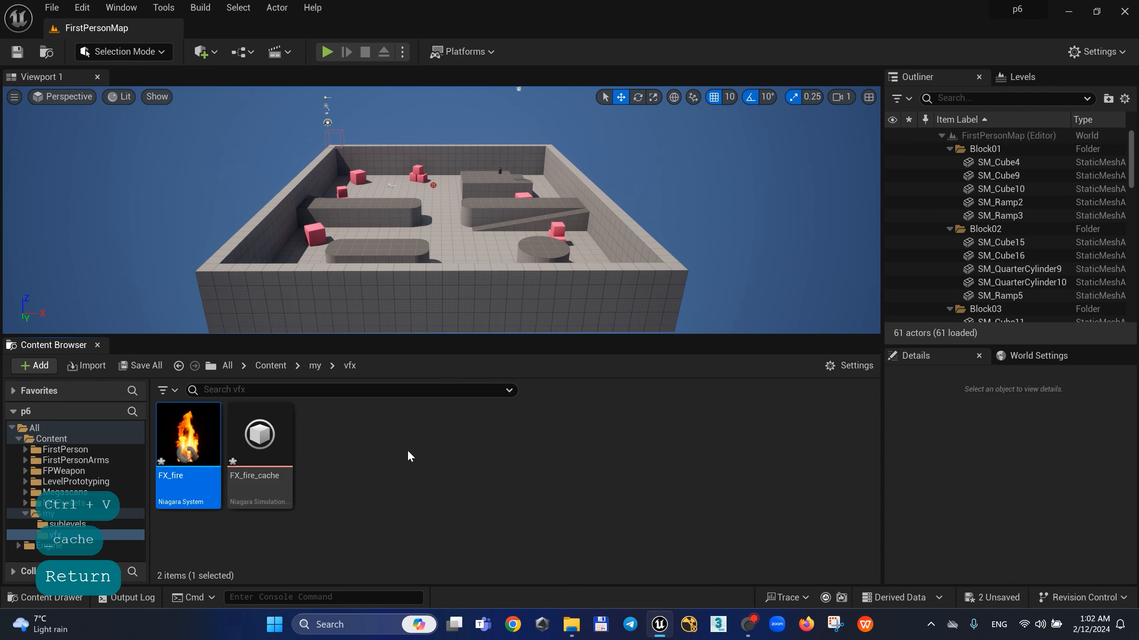
drag(190, 439, 471, 239)
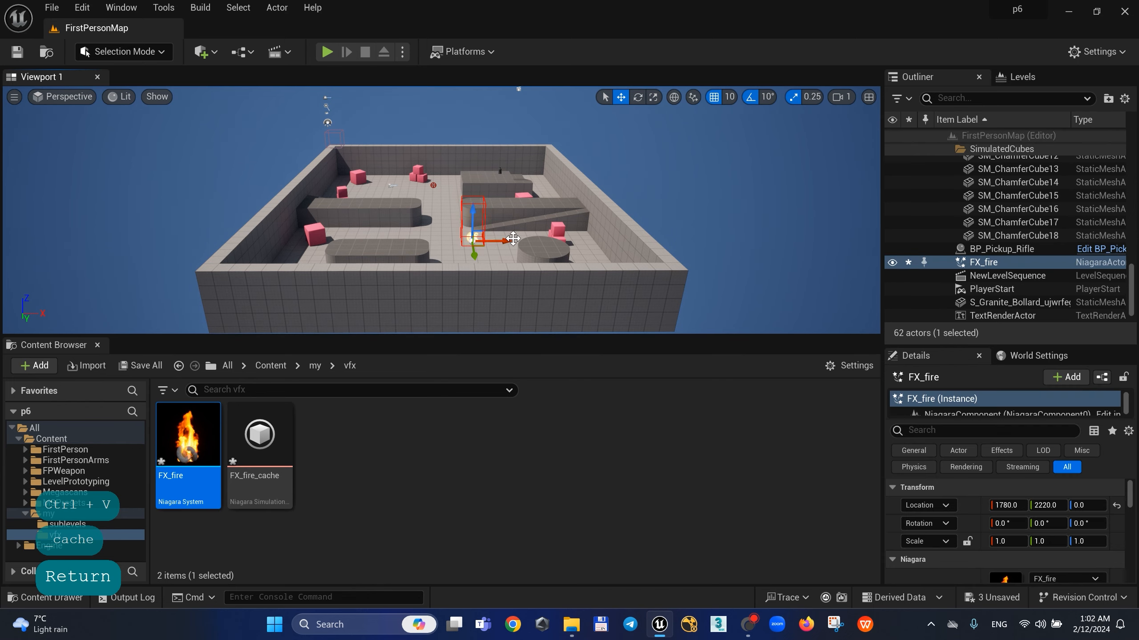
right_drag(535, 265, 555, 229)
key(f)
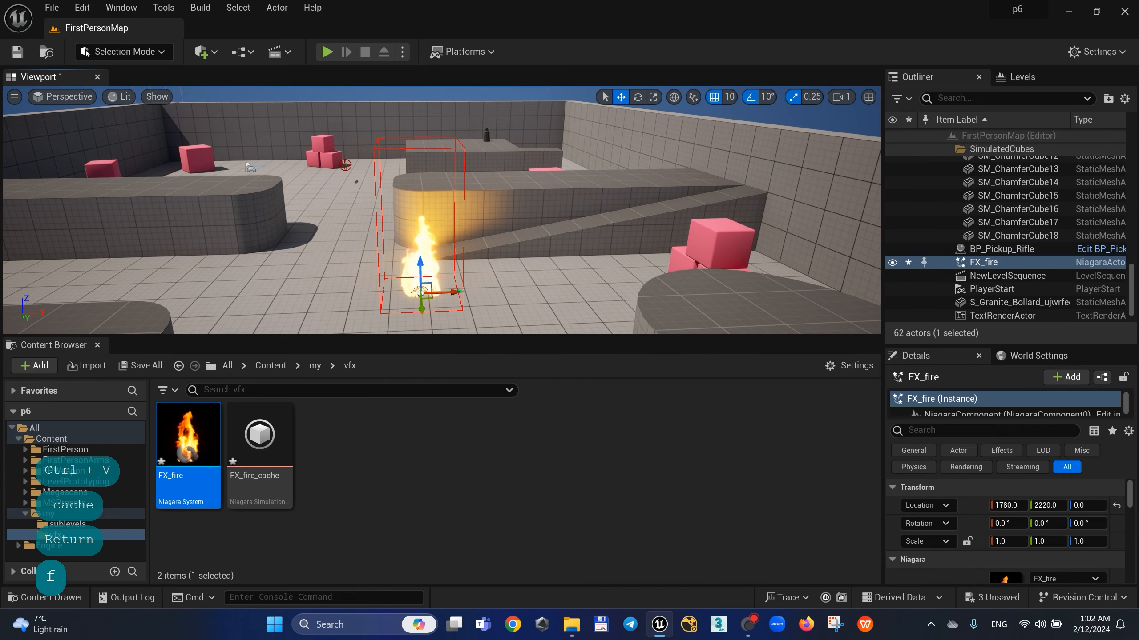
key(a)
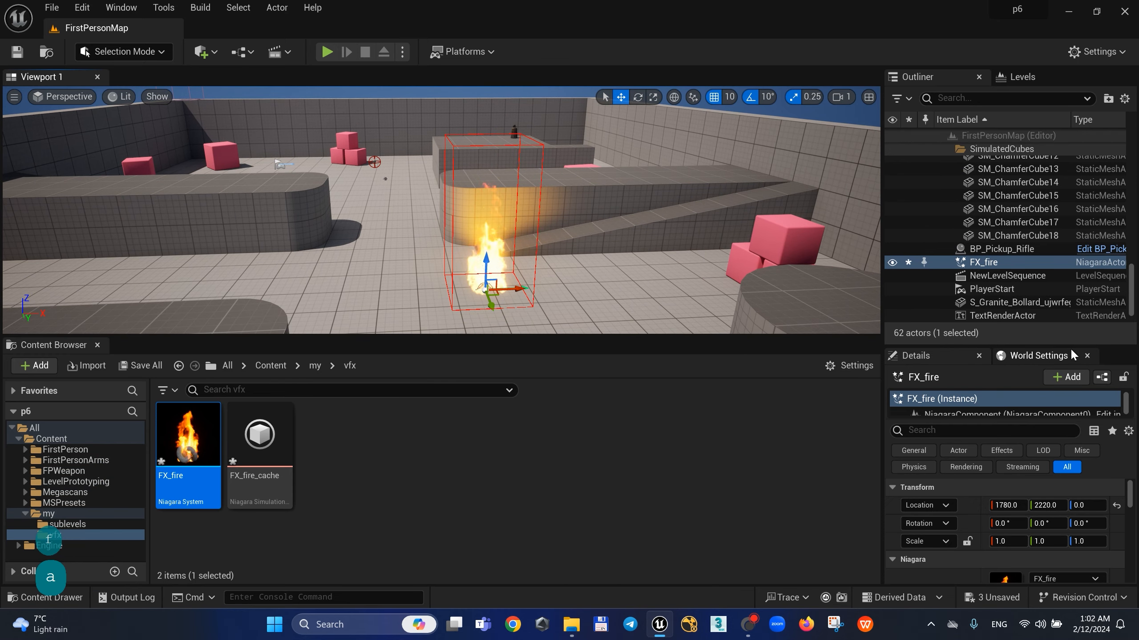
Step: Set the placed FX_fire actor's ResolutionMaxAxis to 128
scroll(1133, 493, down, 8)
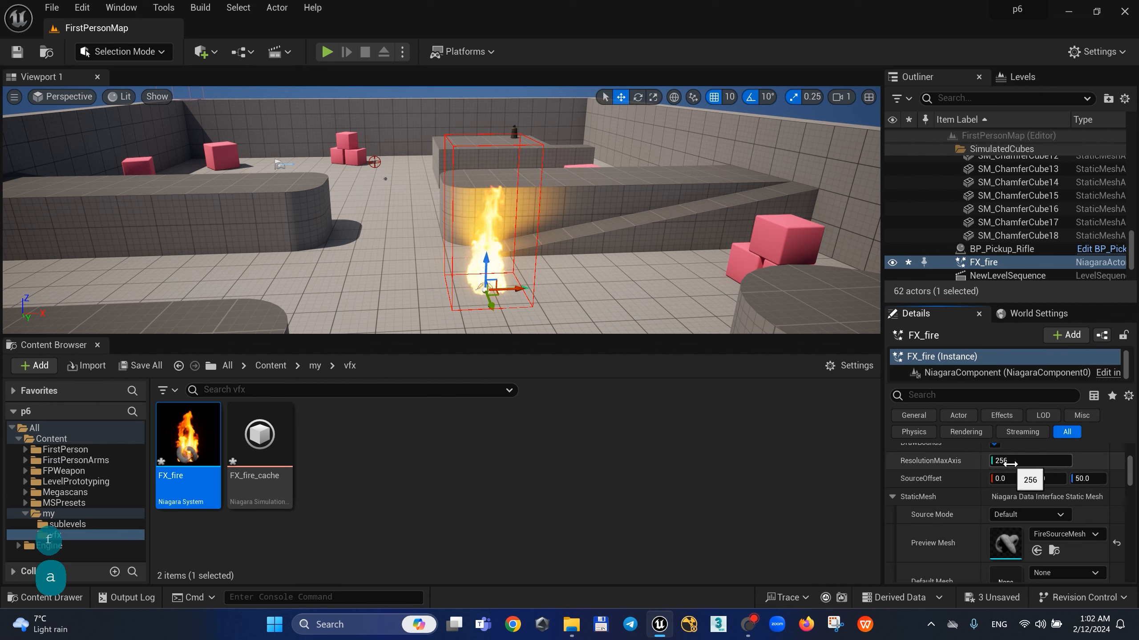
text(12)
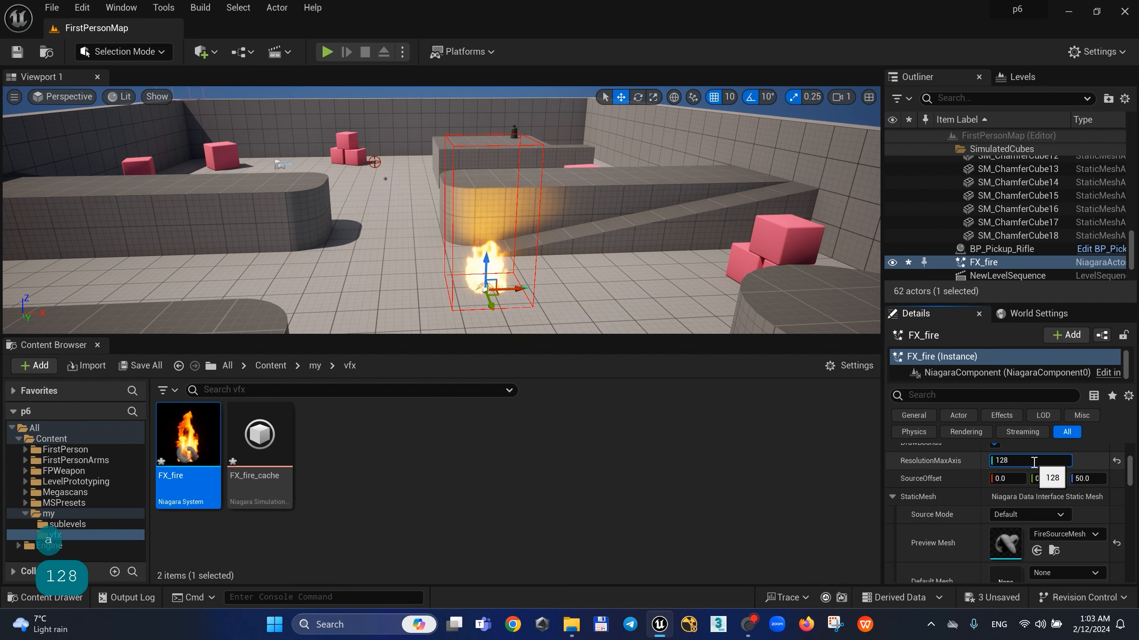
text(8)
key(Return)
Step: Add a level sequence and save it as NewLevelSequence1 in the Content folder
key(w)
key(w)
key(s)
key(s)
key(s)
key(d)
key(a)
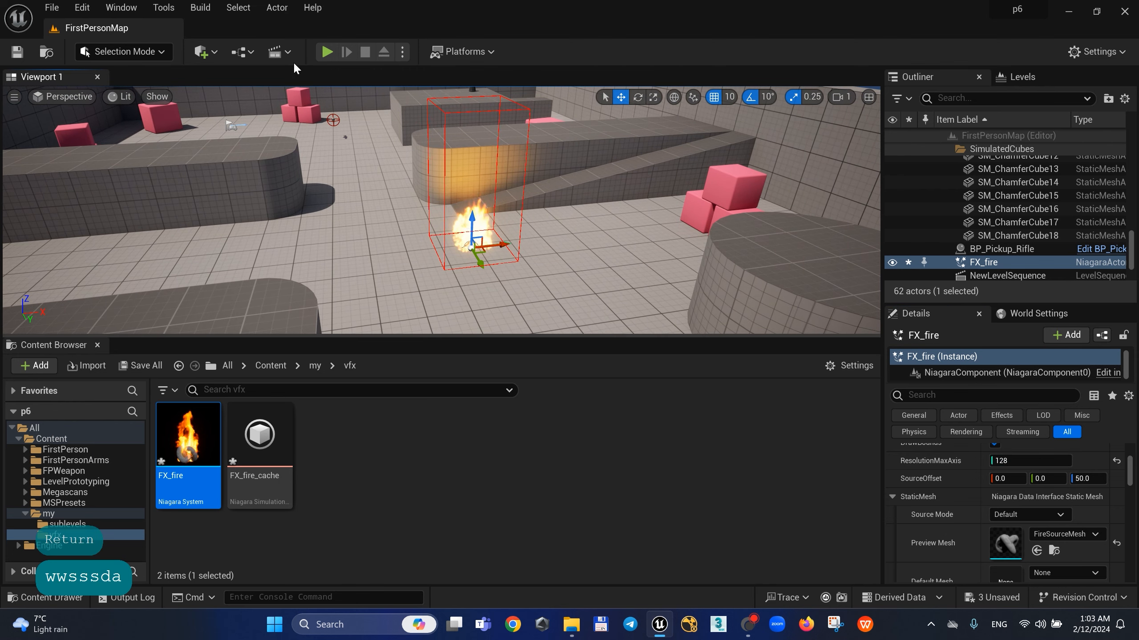
click(282, 52)
click(331, 84)
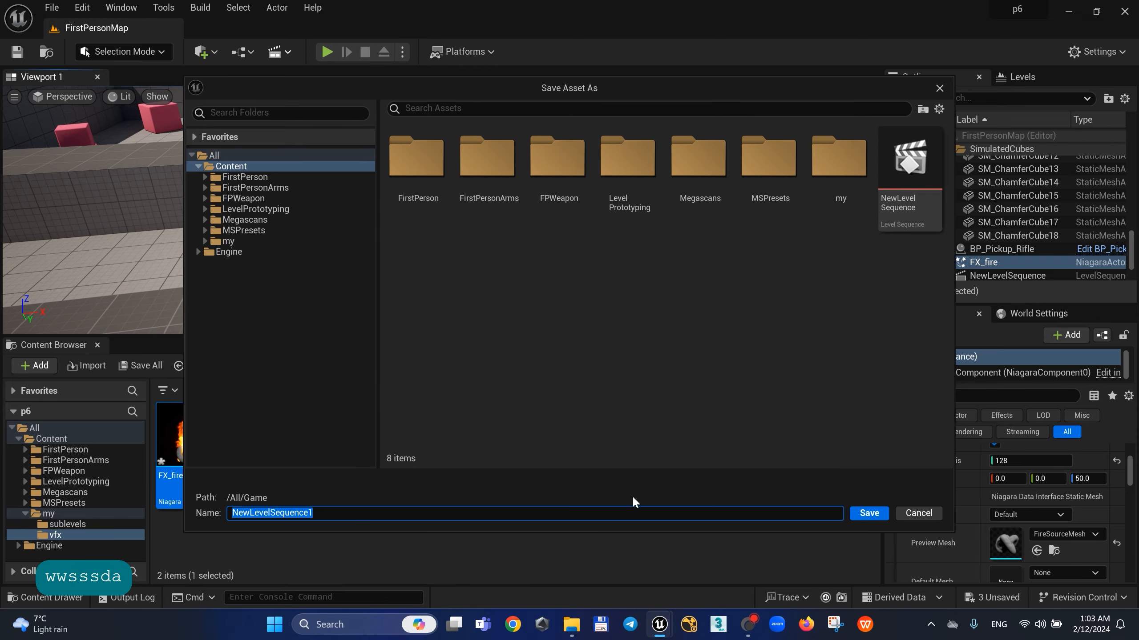
click(869, 513)
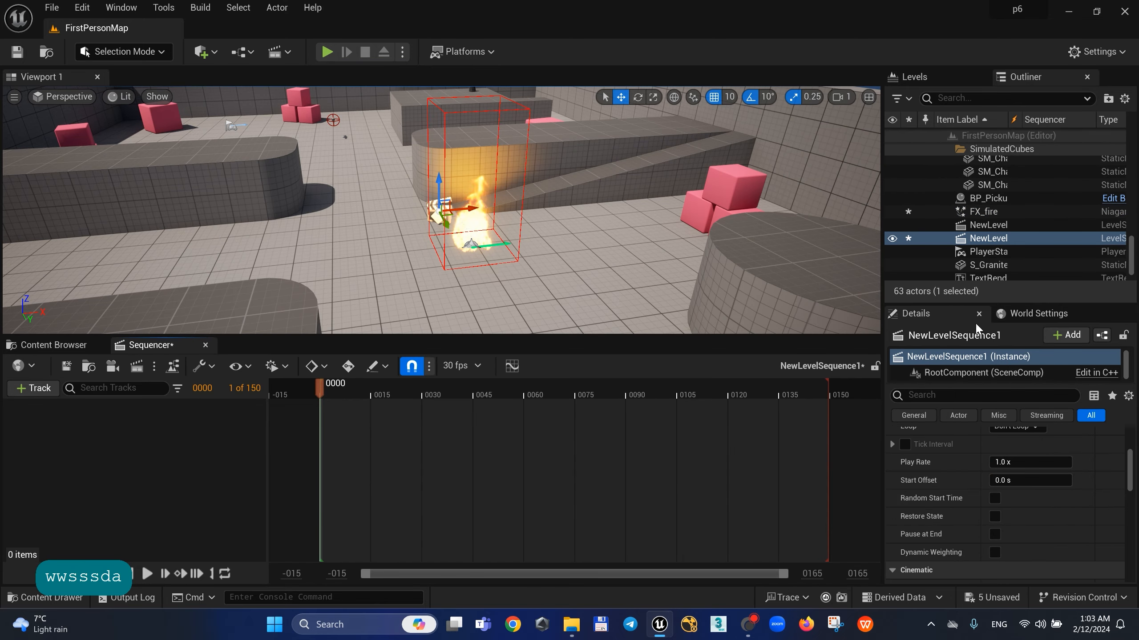
Step: Add the FX_fire actor to the sequence together with its NiagaraComponent0 component track
click(983, 211)
drag(983, 211, 182, 463)
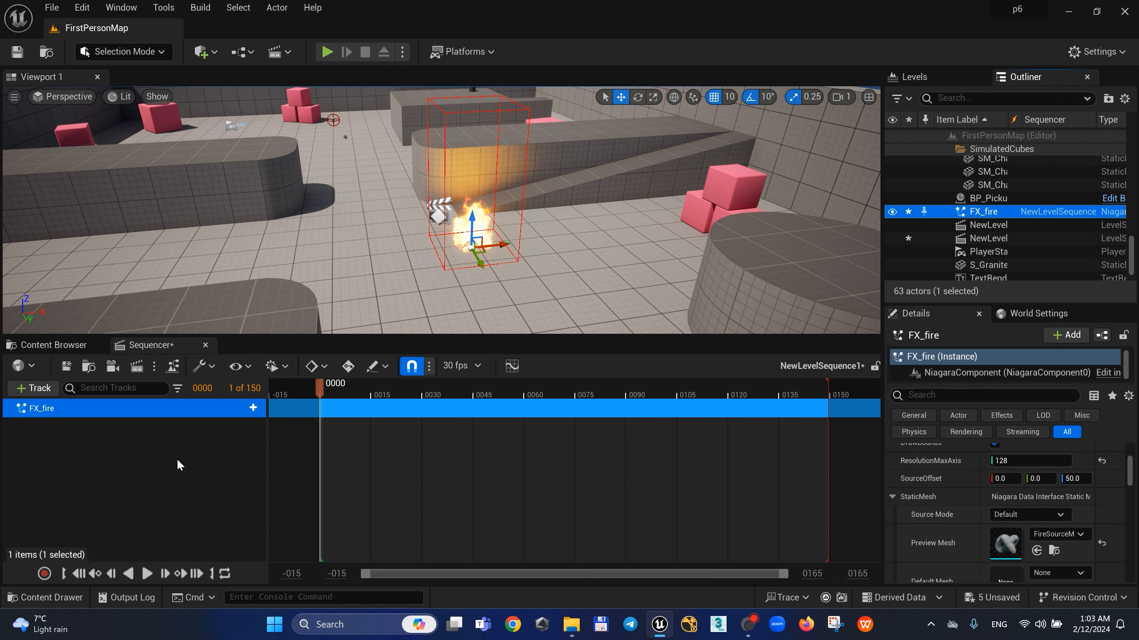
mouse_move(600, 270)
right_down()
mouse_move(600, 253)
mouse_move(587, 258)
right_up()
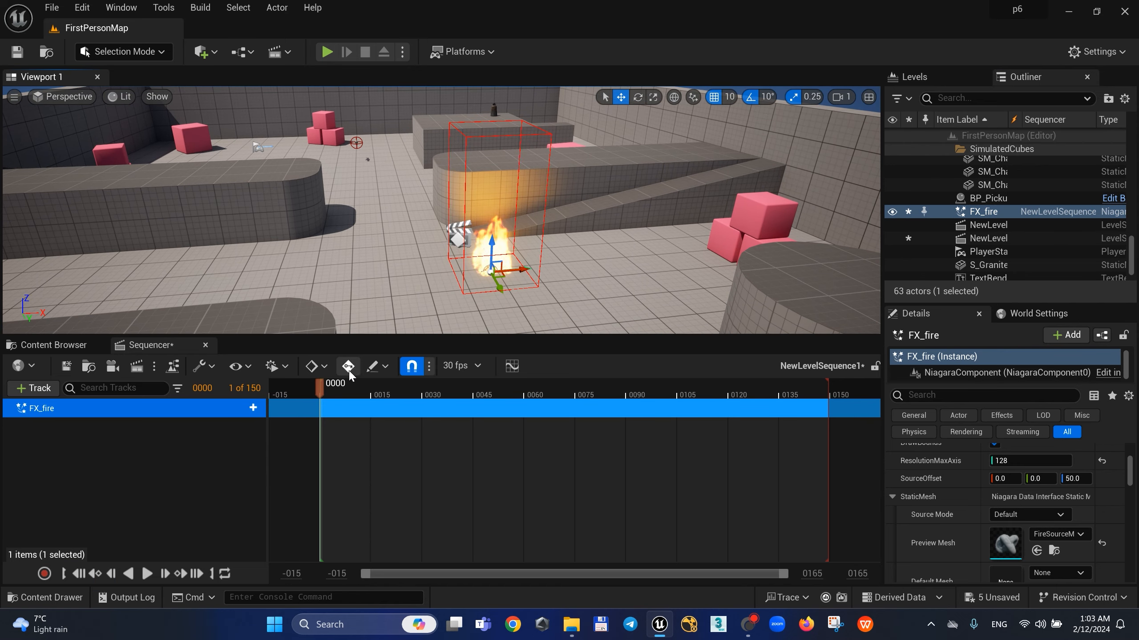
click(254, 409)
click(304, 544)
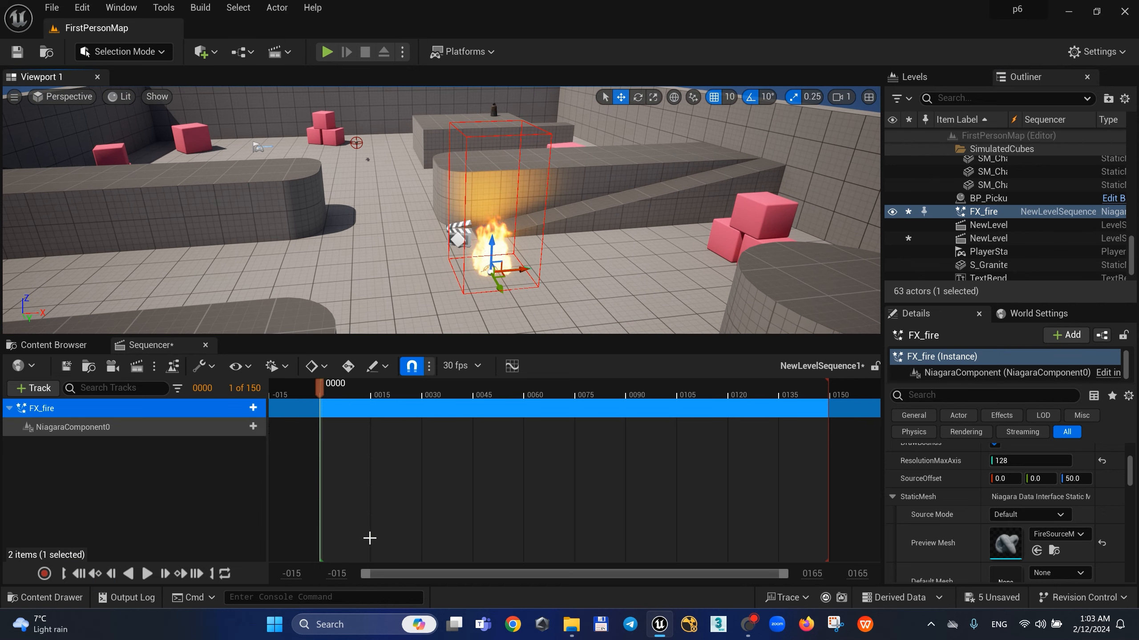
Step: Add a Niagara System Life Cycle track and a Niagara Cache track to NiagaraComponent0
click(230, 427)
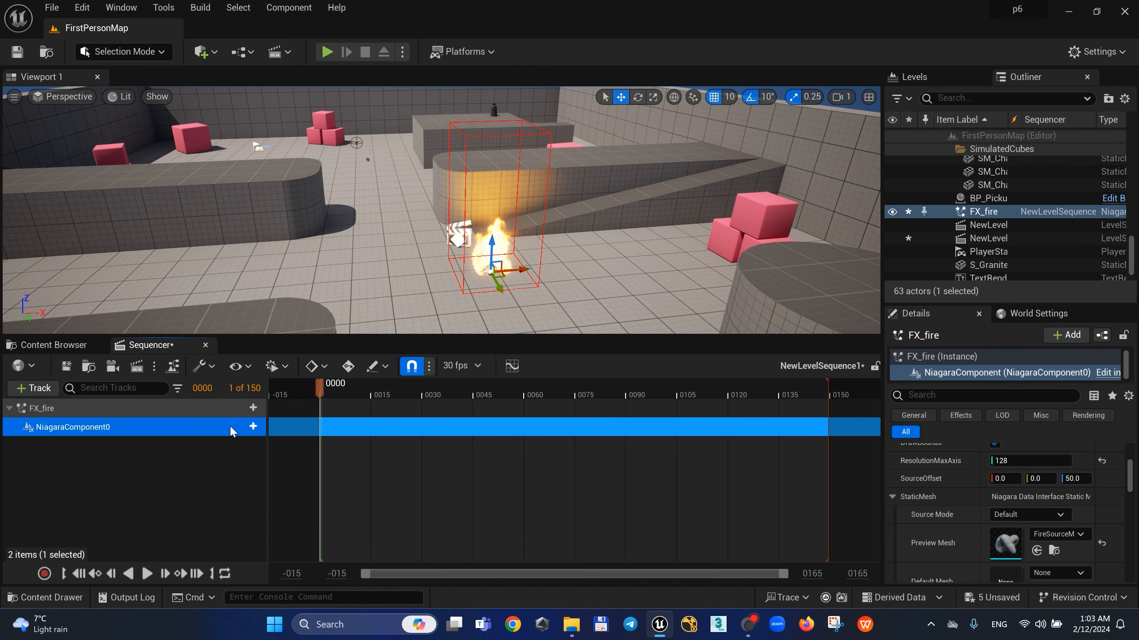
click(253, 427)
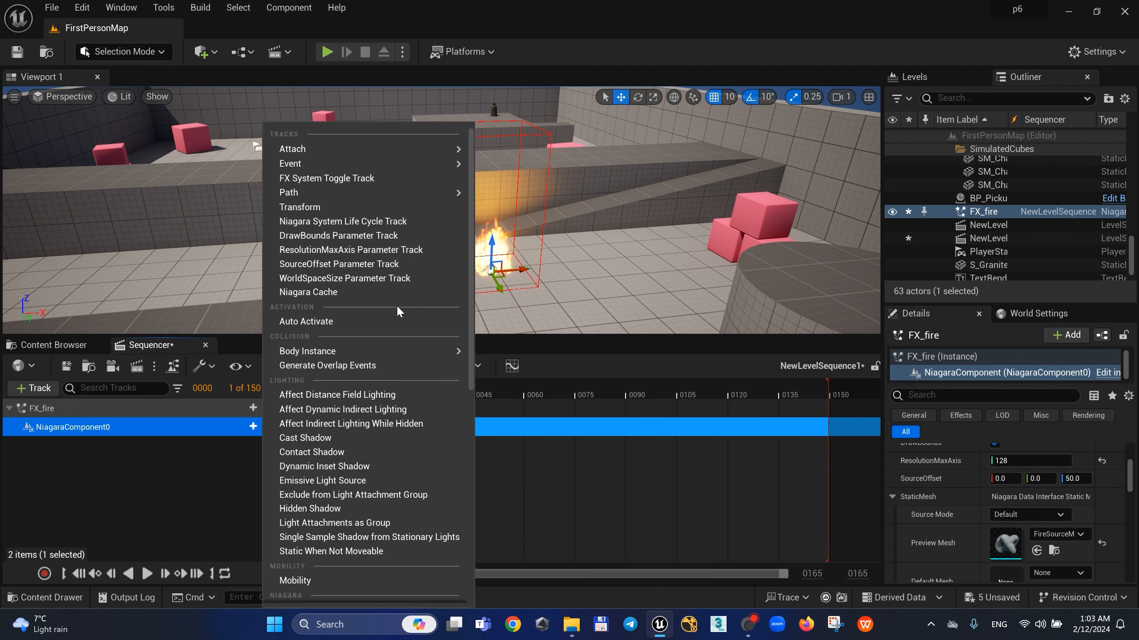
click(409, 221)
click(244, 444)
click(240, 477)
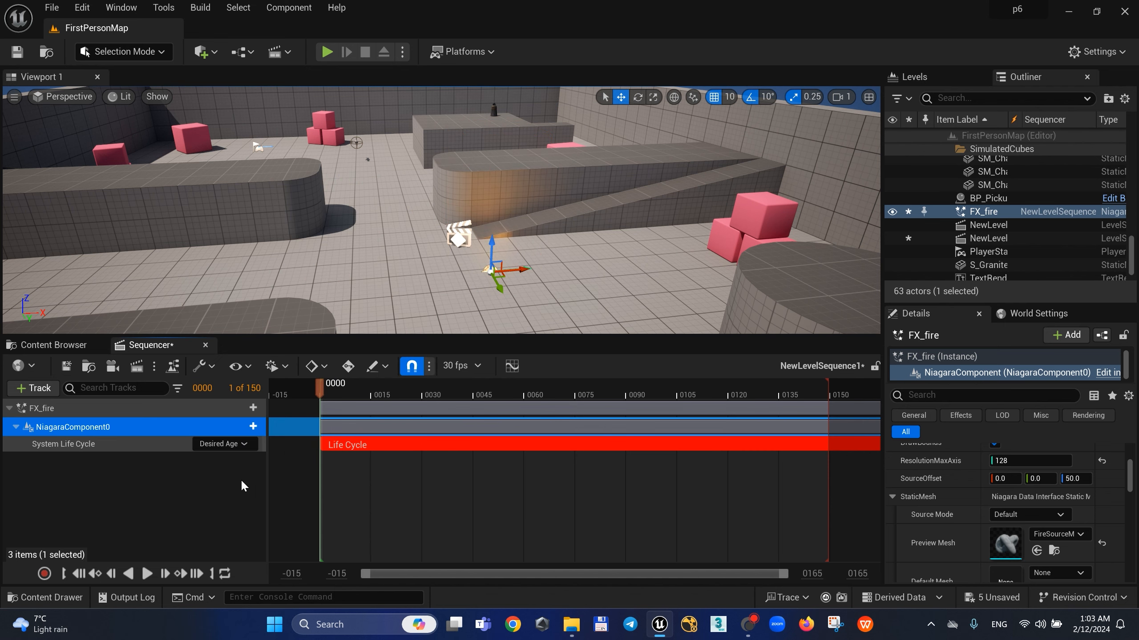
click(253, 427)
click(376, 279)
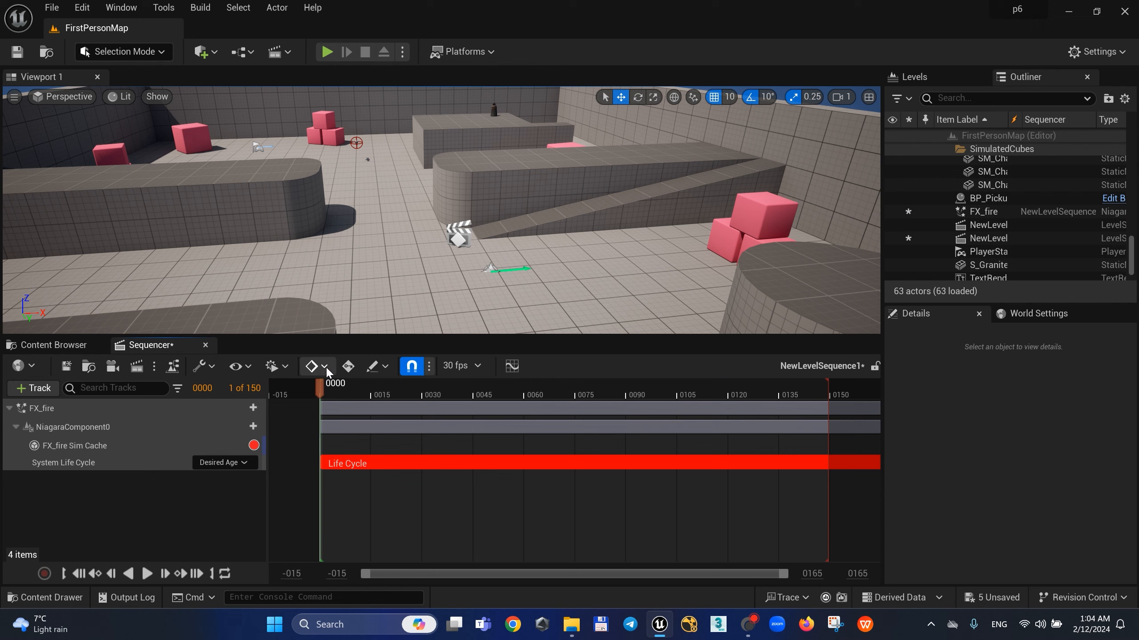
Step: Assign the FX_fire_cache asset as the Sim Cache in the FX_fire Sim Cache track's section properties
click(123, 445)
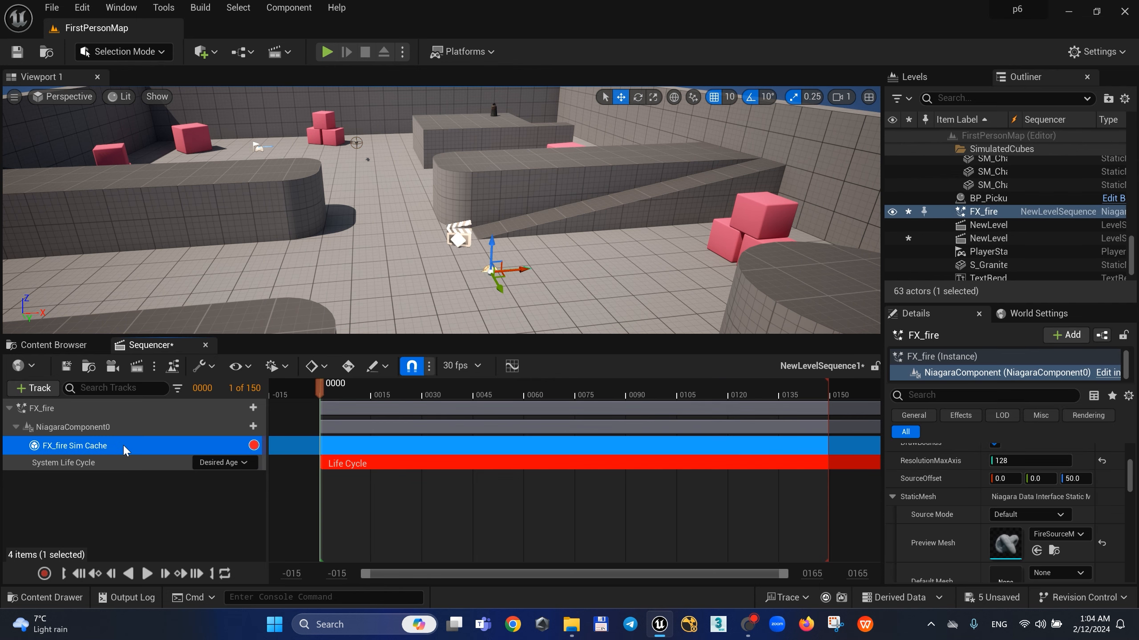
right_click(125, 446)
mouse_move(235, 129)
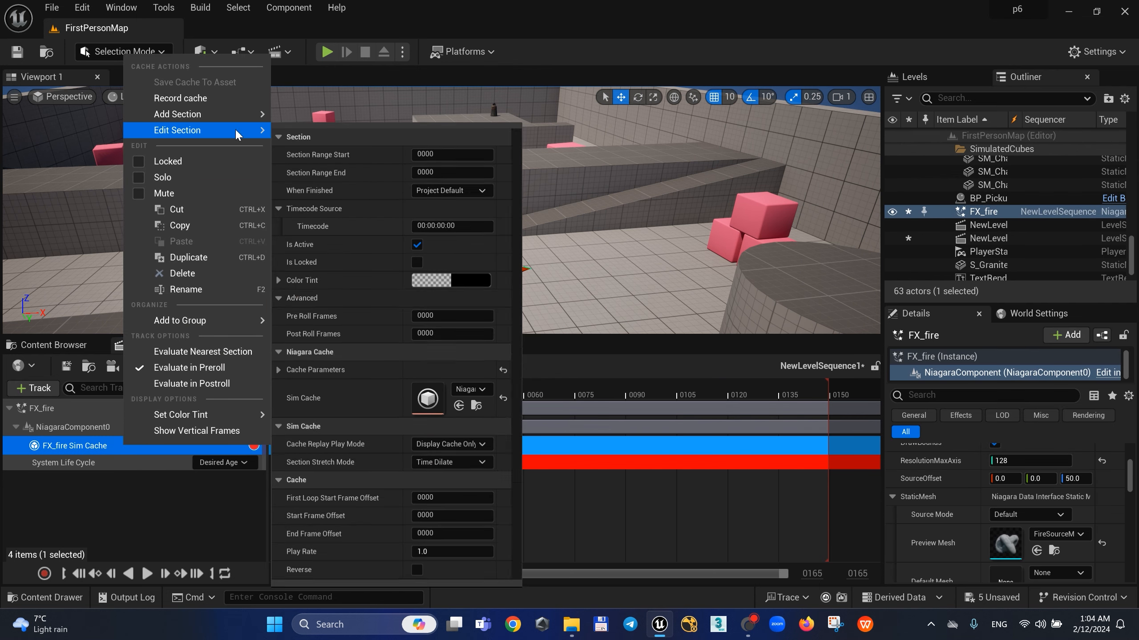
click(473, 390)
click(547, 237)
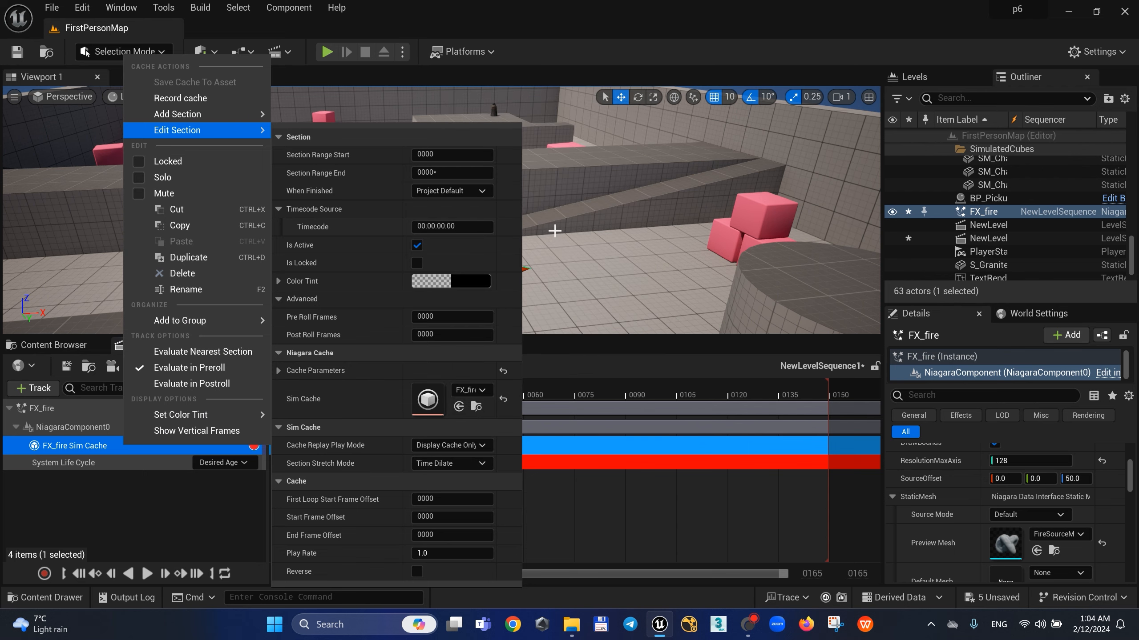
click(451, 5)
Step: Scrub the sequence timeline back and forth to preview the fire simulation over its frames
drag(331, 393, 725, 392)
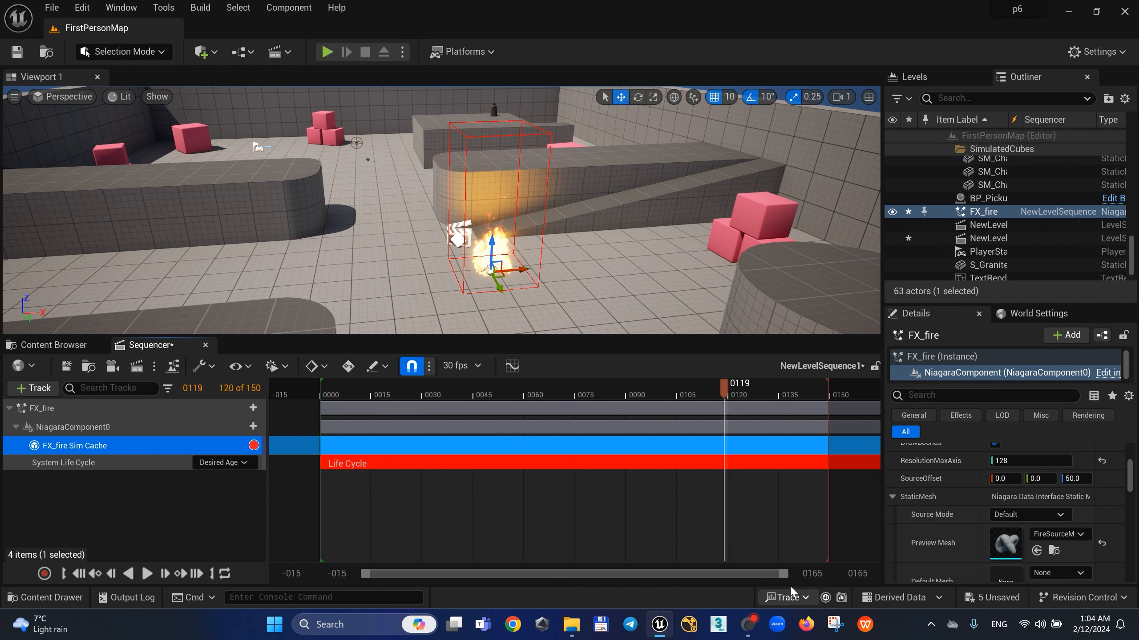
drag(731, 393, 796, 393)
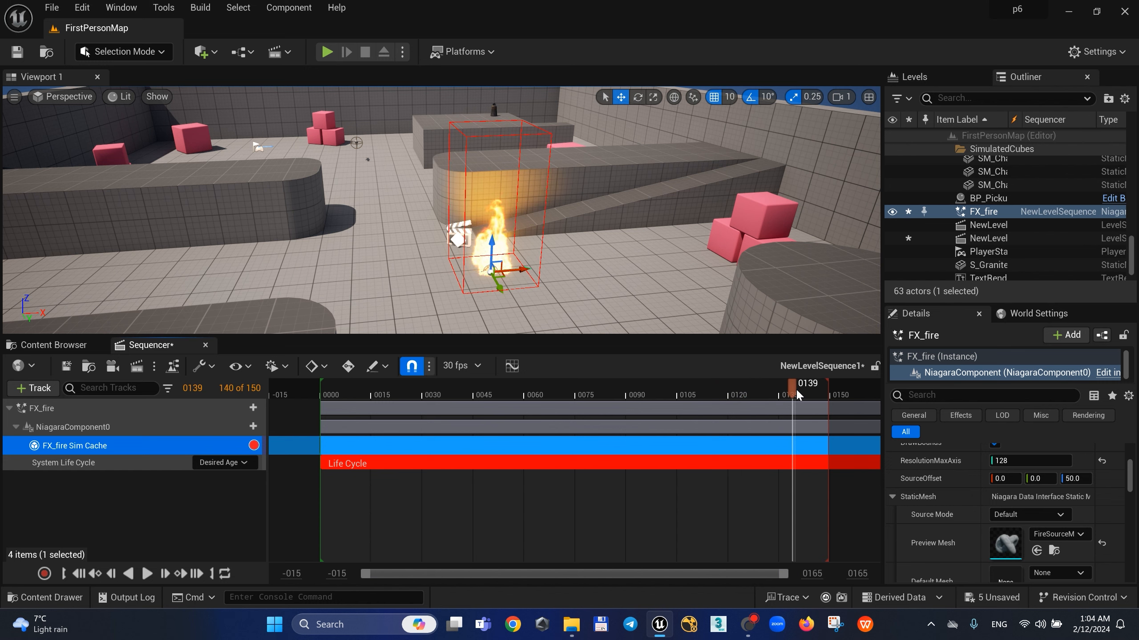
drag(795, 388, 760, 385)
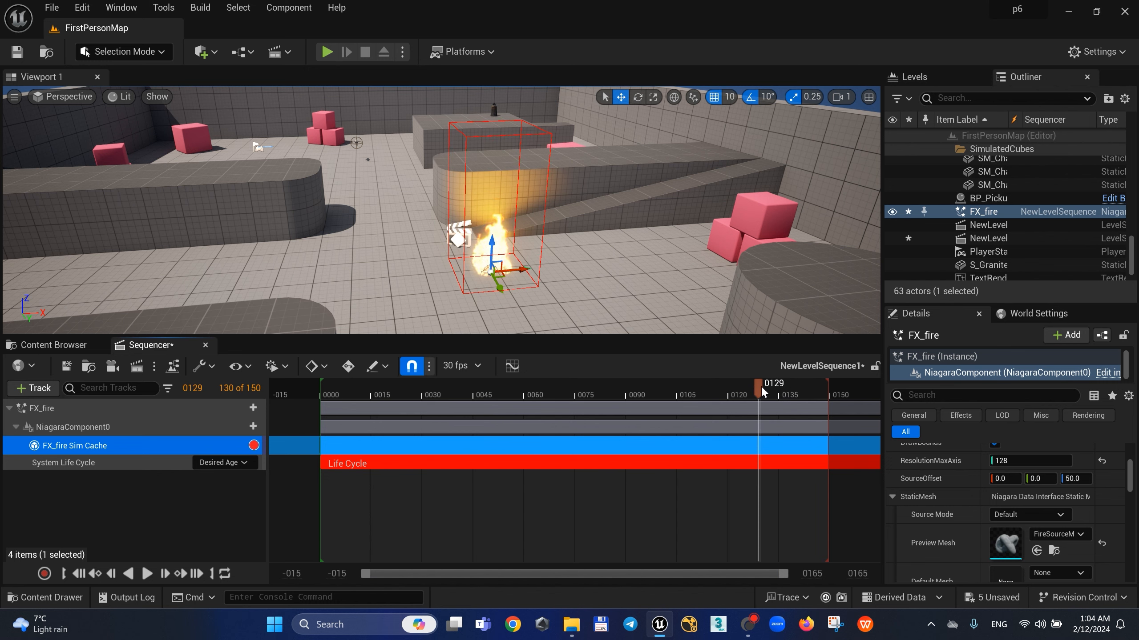
drag(761, 385, 693, 392)
drag(774, 388, 681, 390)
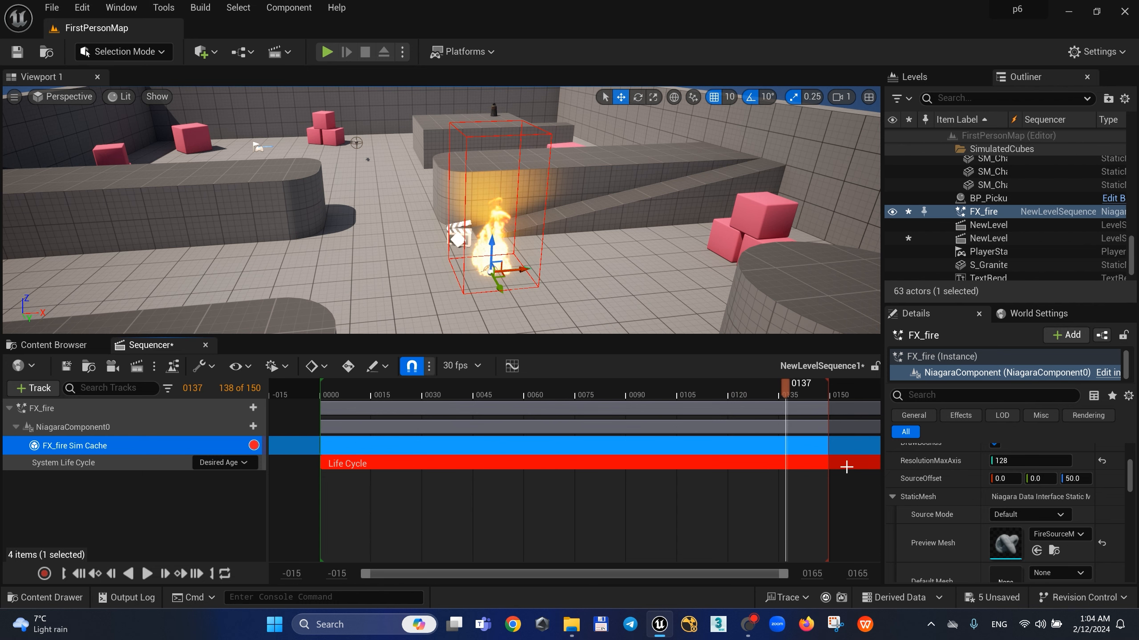
Step: Extend the sequence's playback range to about 163 frames and set the timeline's visible range end to 250
drag(828, 392, 873, 389)
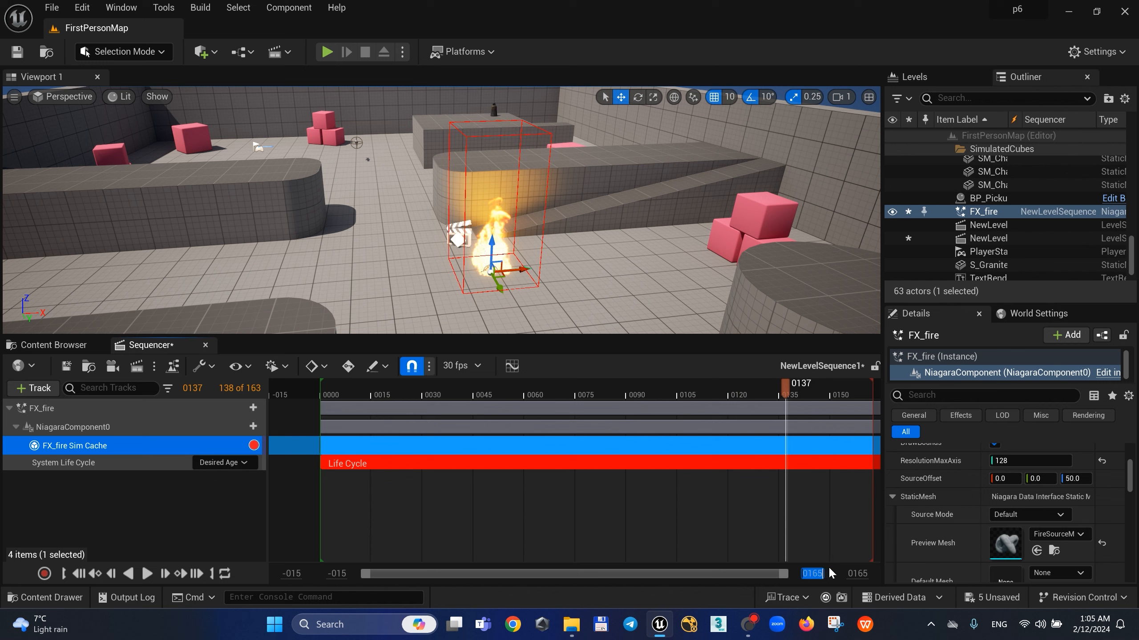
text(250)
key(Return)
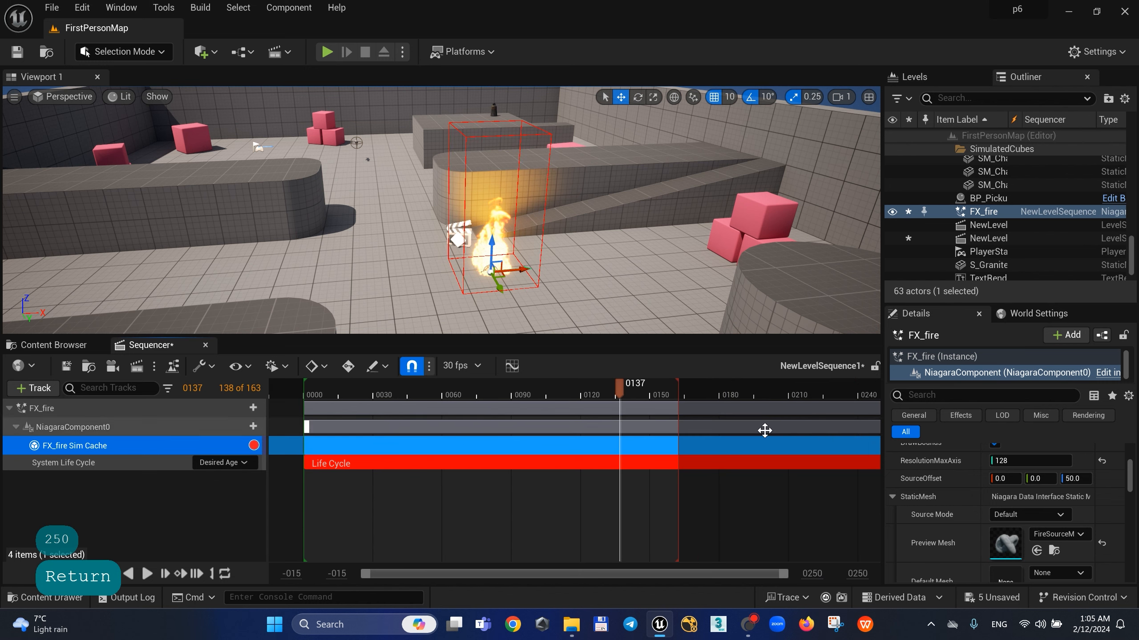
Step: Set the timeline's working range end and visible range end to 300, and extend the sequence's playback range to frame 250
click(858, 573)
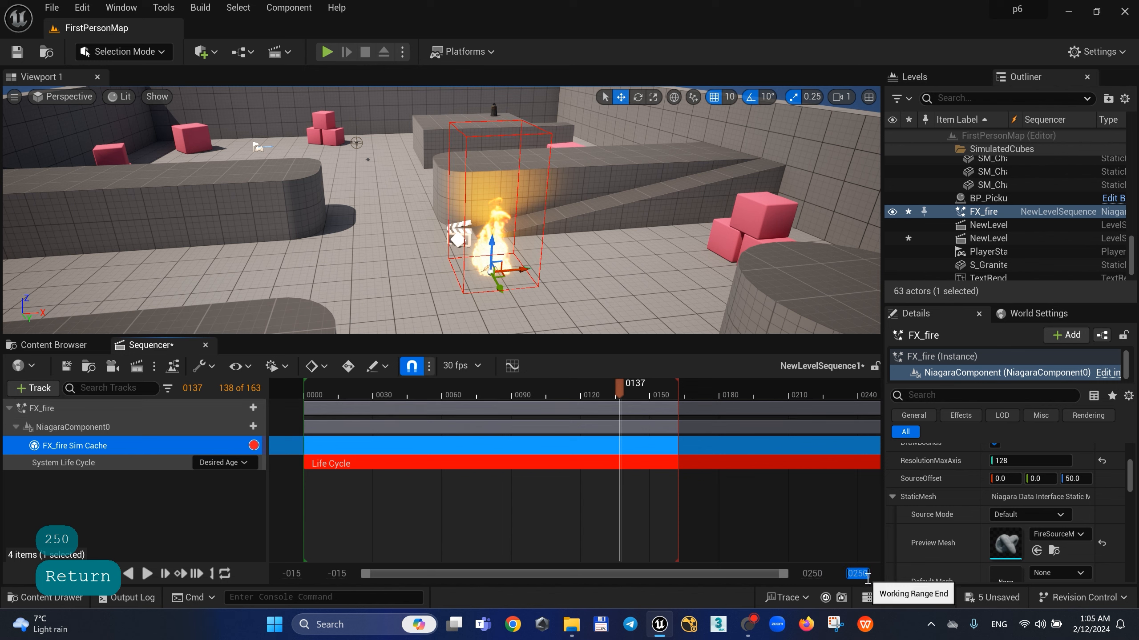
text(300)
key(Return)
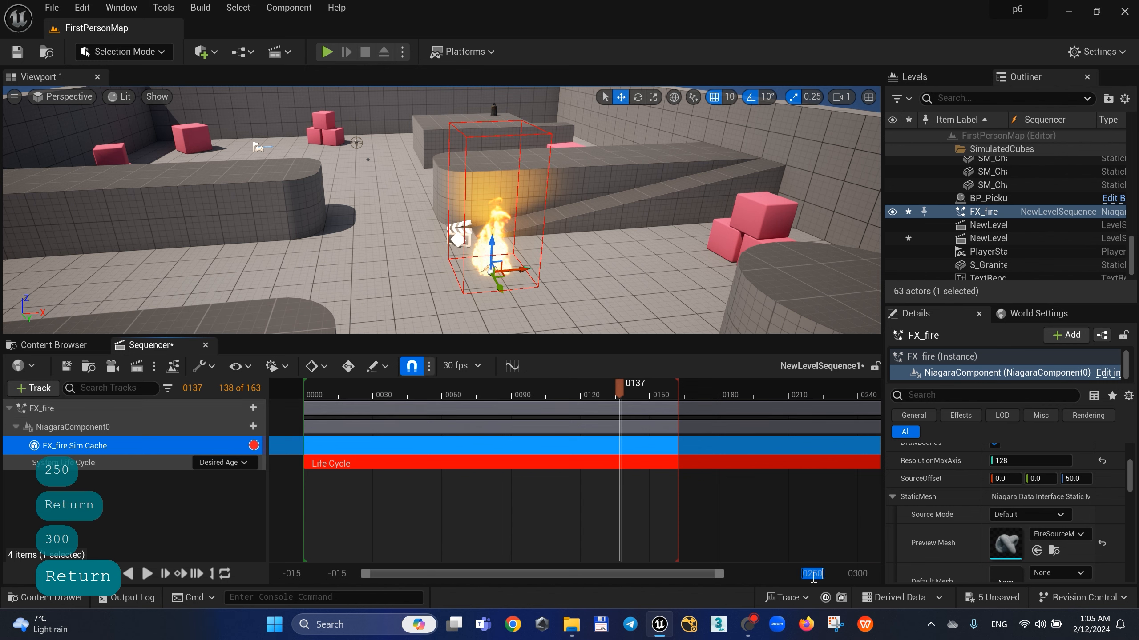
text(300)
key(Return)
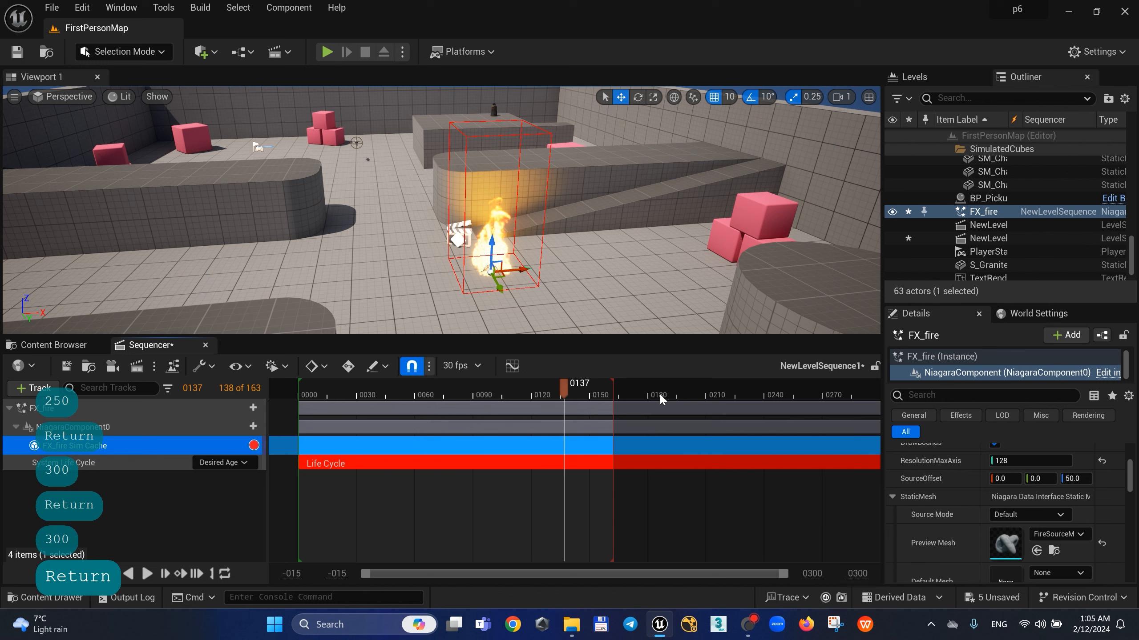
drag(612, 387, 795, 403)
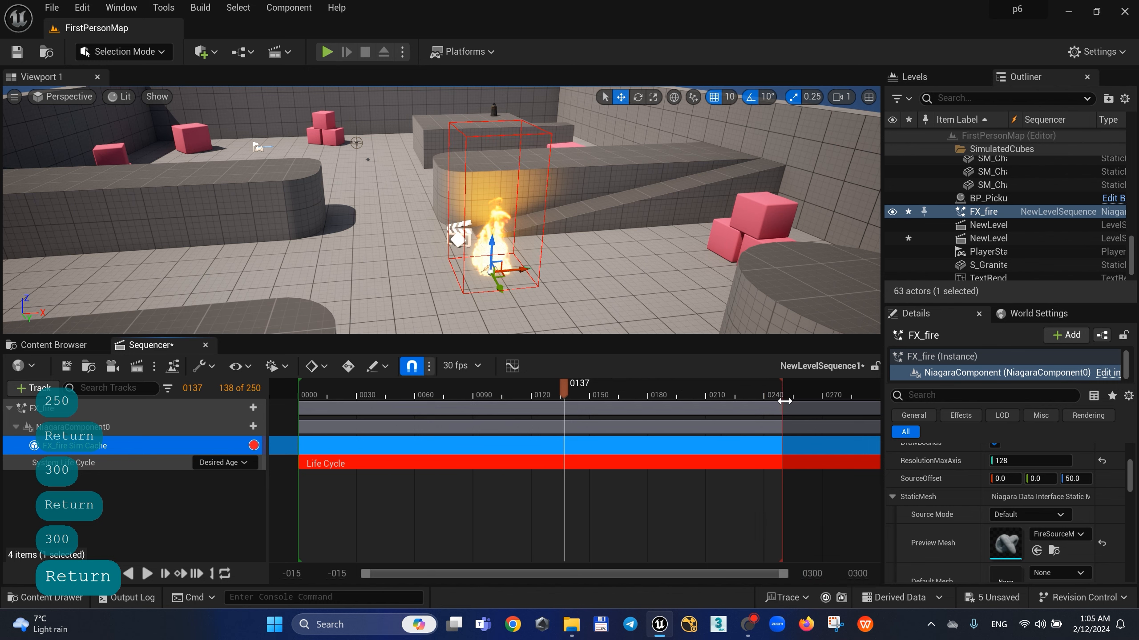
Step: Record the fire simulation into the FX_fire Sim Cache track, and shorten the playback range to end at frame 150
click(594, 387)
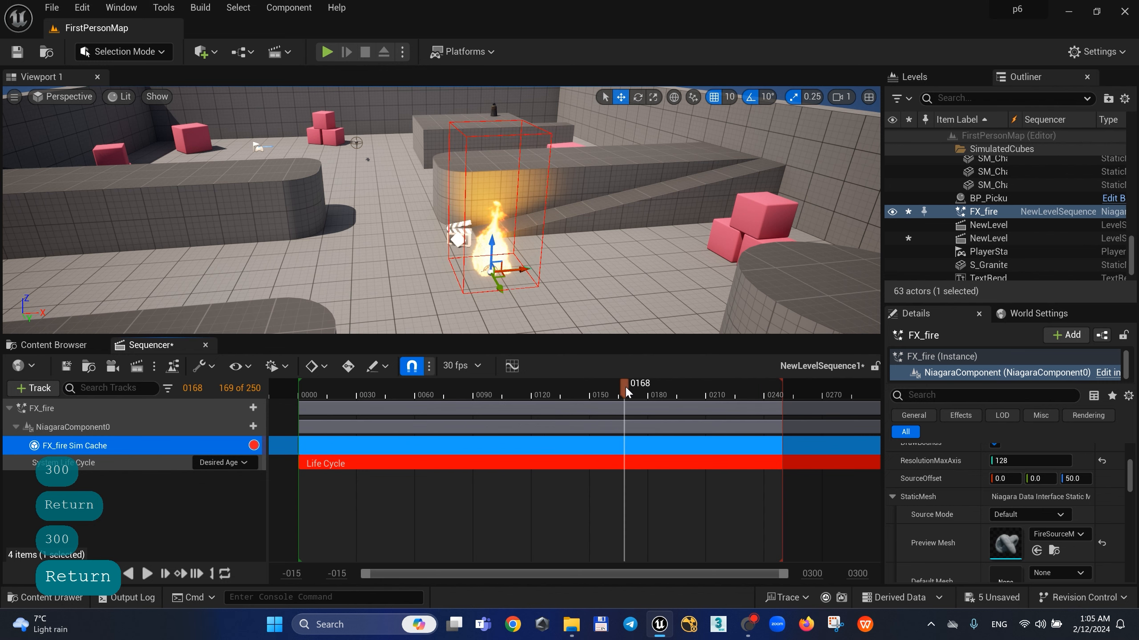
click(254, 446)
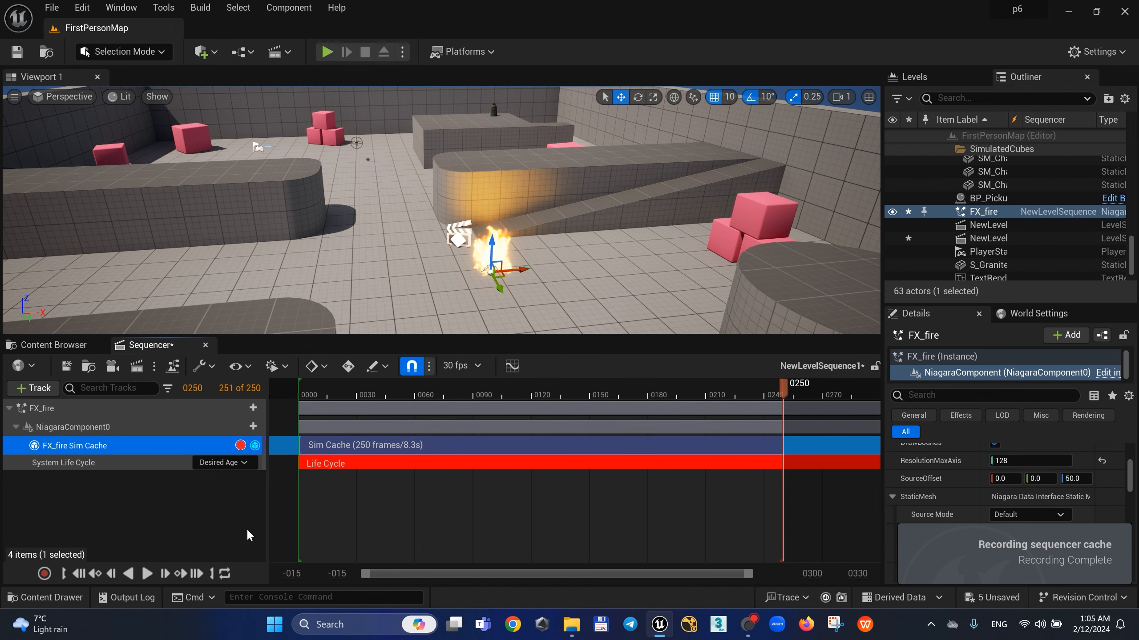
drag(783, 391, 565, 394)
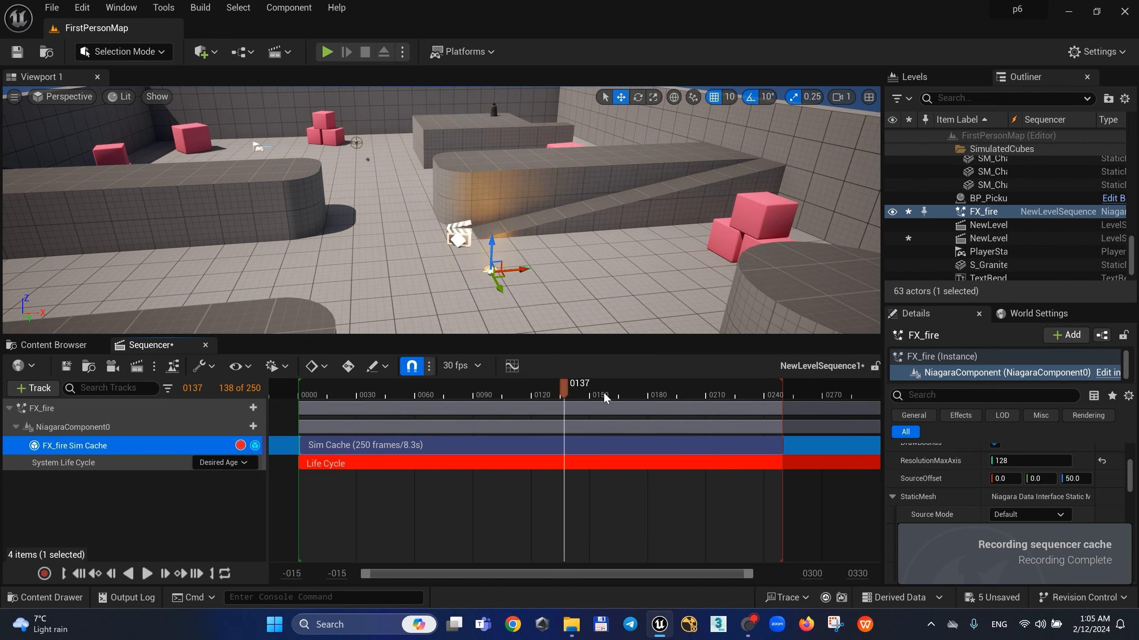
mouse_move(783, 390)
mouse_down()
mouse_move(599, 399)
mouse_move(590, 412)
mouse_up()
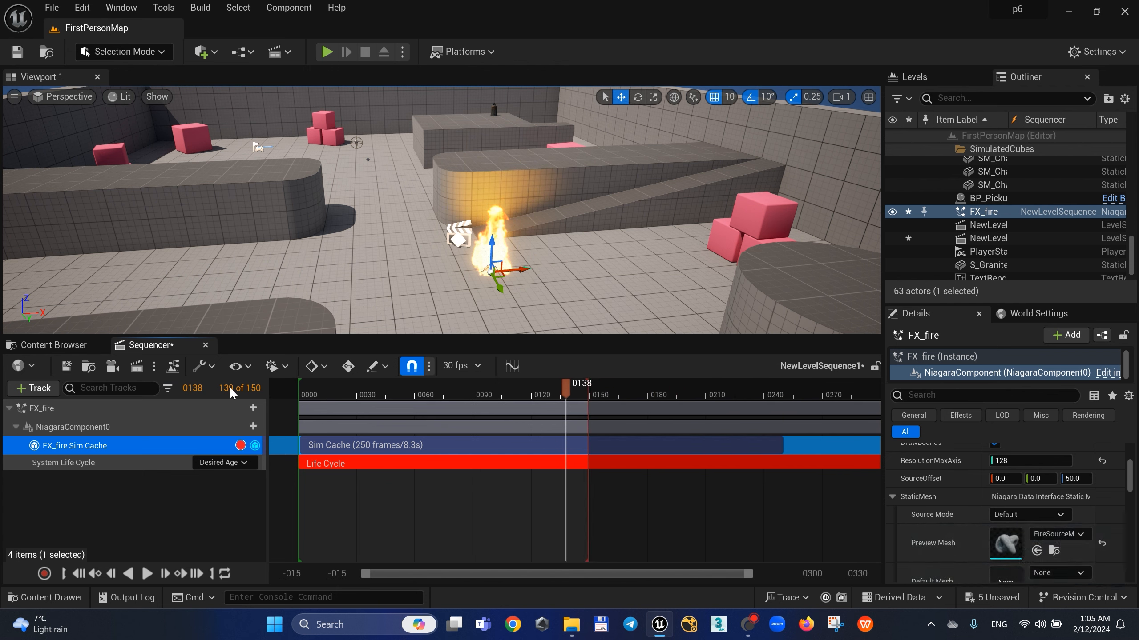
Step: Try sliding the recorded Sim Cache section later and earlier along the timeline, scrubbing to compare the fire's state
drag(567, 394, 536, 394)
mouse_move(528, 444)
mouse_down()
mouse_move(390, 444)
mouse_move(657, 447)
mouse_up()
drag(540, 386, 455, 390)
drag(541, 448, 351, 444)
drag(520, 444, 458, 445)
drag(459, 387, 584, 391)
Step: Undo the shifts of the recorded Sim Cache section
key(ctrl+z)
key(ctrl+z)
key(ctrl+z)
key(ctrl+z)
key(ctrl+z)
key(ctrl+z)
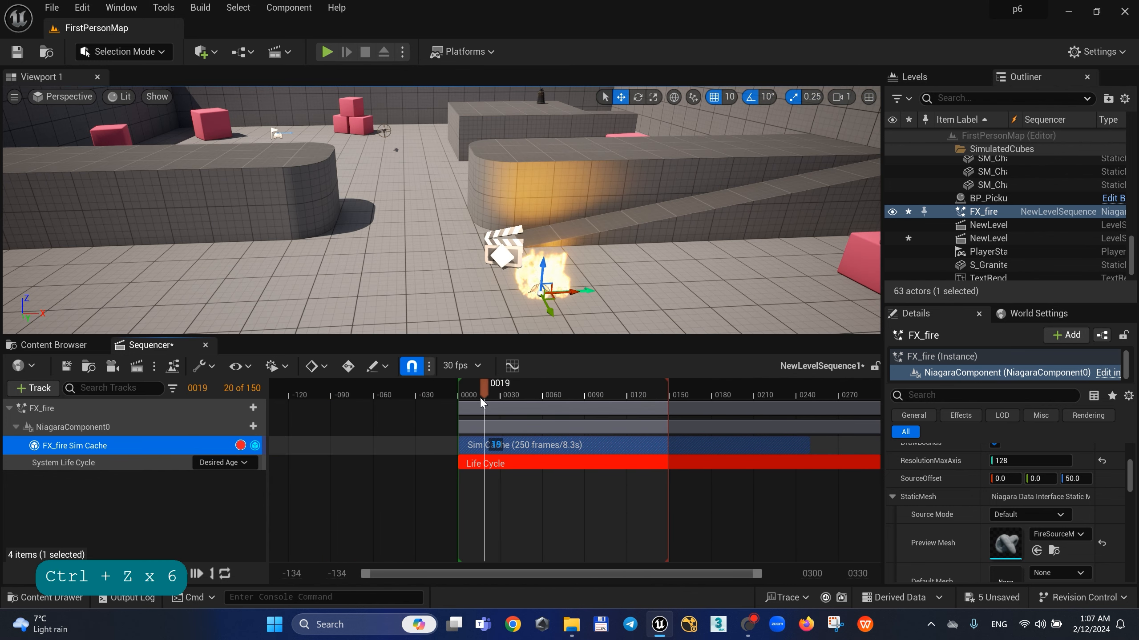
Step: Shift the Sim Cache section to begin about 53 frames before frame 0, and scrub to frame 150 to preview the fire
drag(481, 399, 541, 395)
drag(574, 444, 557, 443)
drag(541, 389, 459, 391)
drag(582, 444, 527, 434)
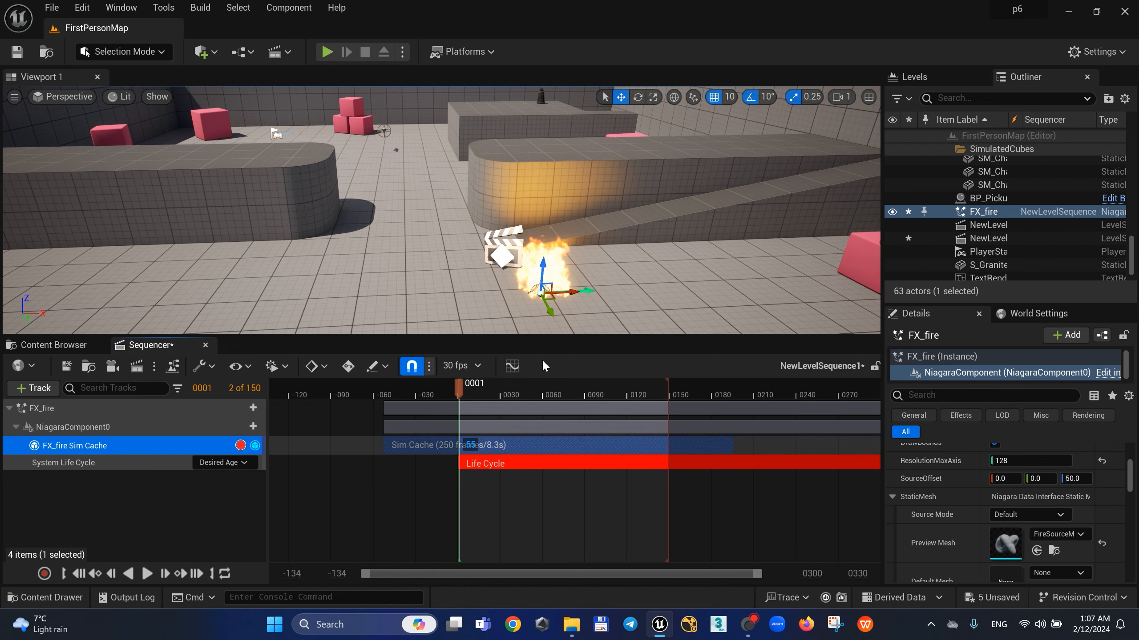
right_drag(670, 282, 643, 281)
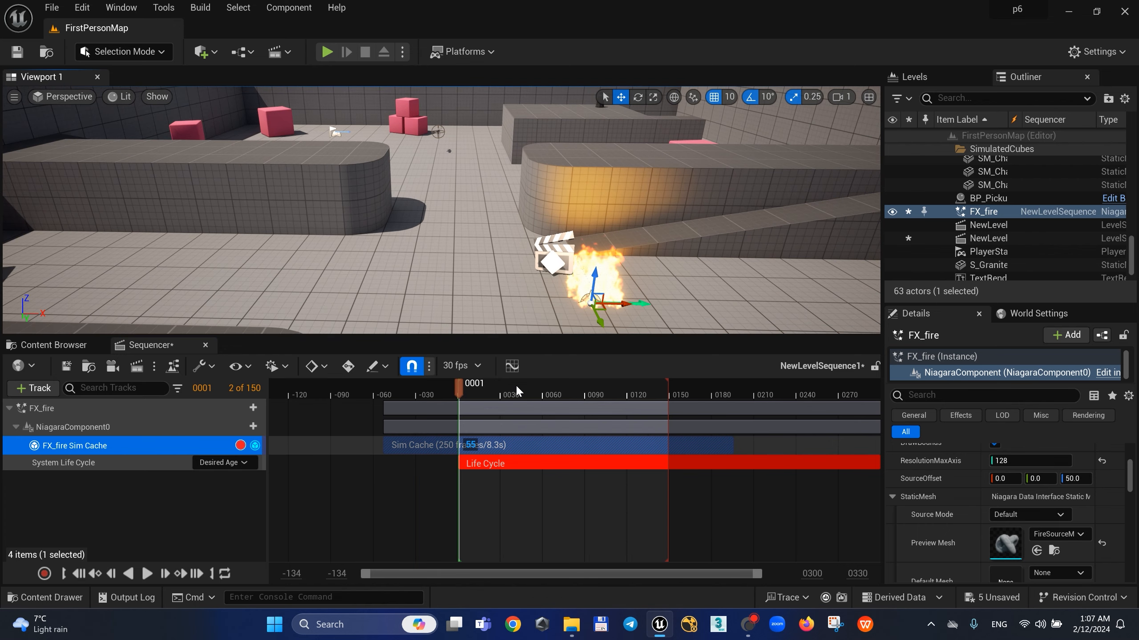
drag(470, 391, 671, 409)
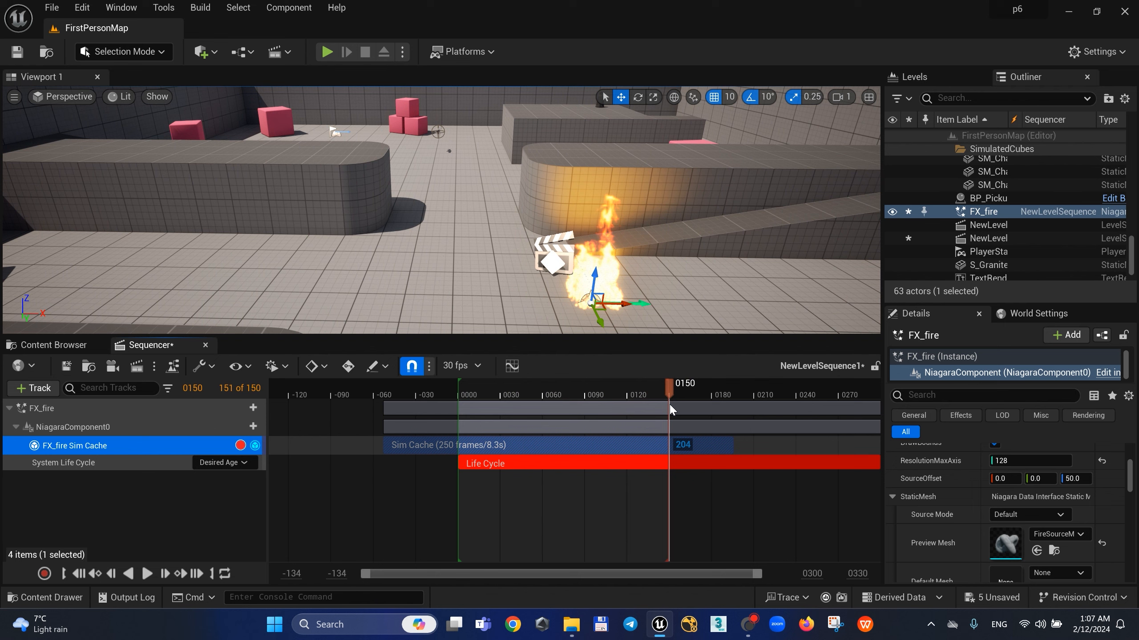
Step: Stretch the Sim Cache section's end to about frame 220 and play the sequence from its start to preview the fire
drag(732, 444, 766, 447)
drag(662, 385, 455, 393)
click(146, 574)
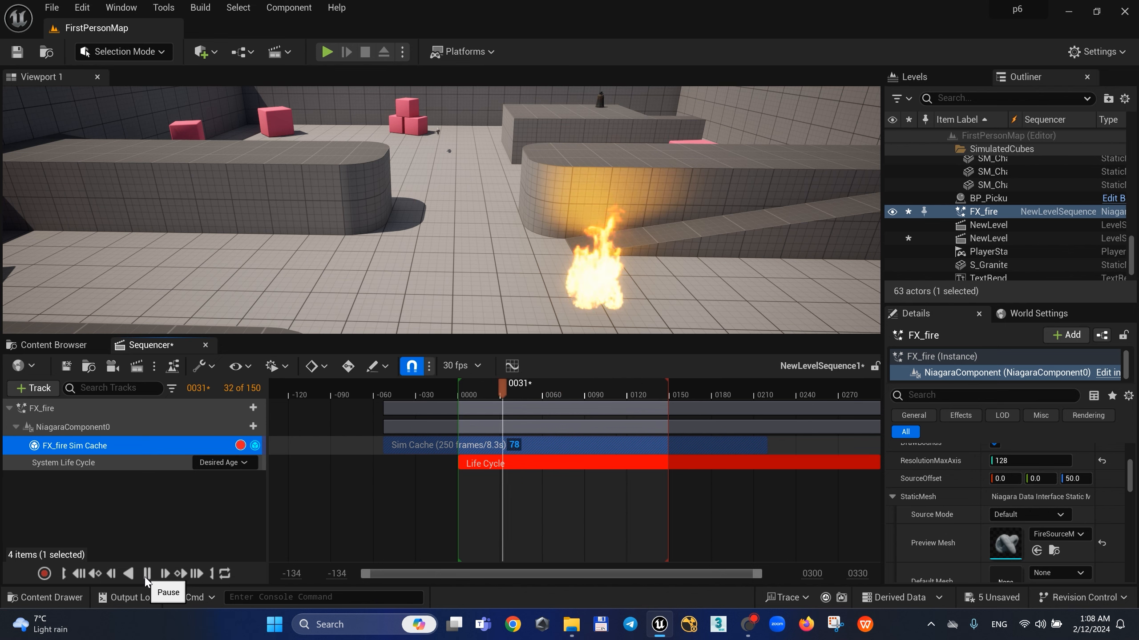
click(151, 575)
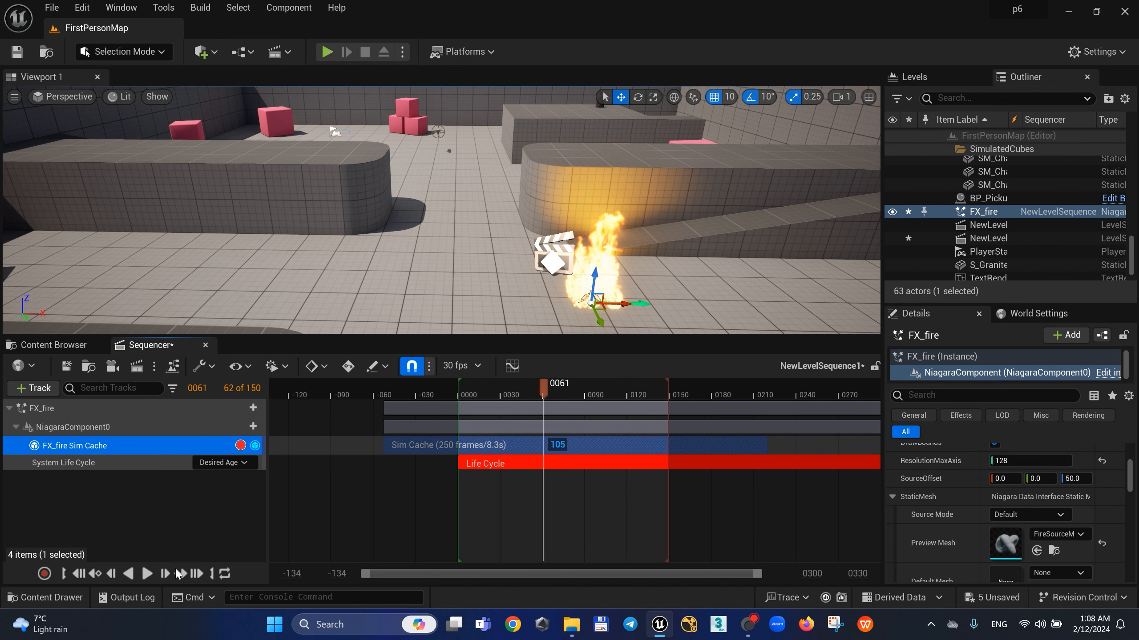
Step: Duplicate the FX_fire binding in the sequence, duplicating its existing actor for the pasted binding as well
click(74, 410)
key(ctrl+d)
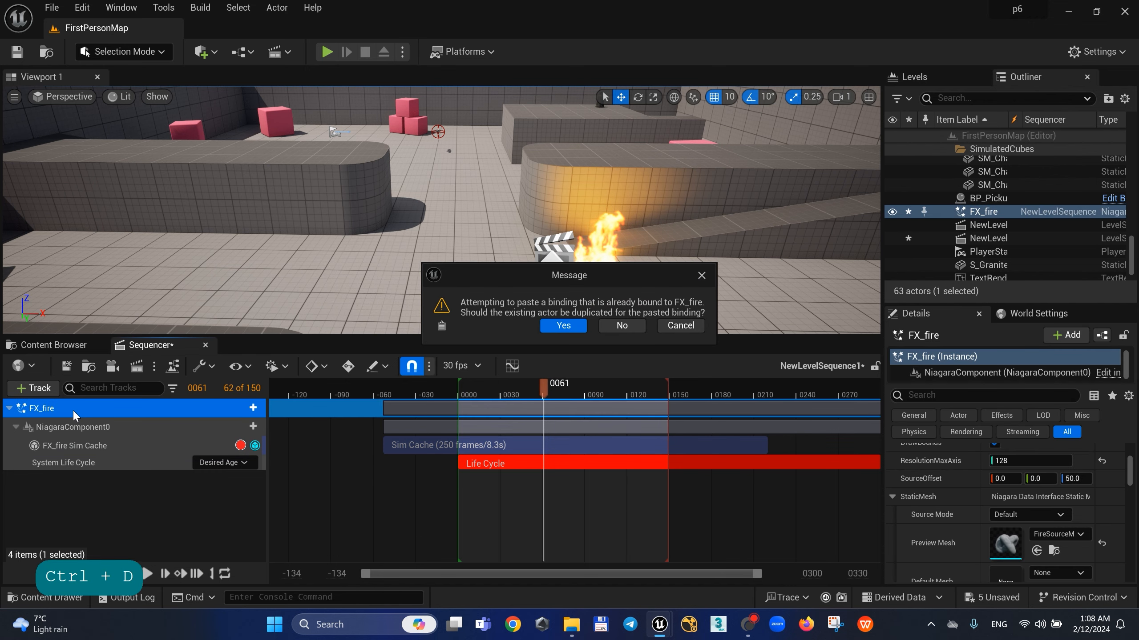
click(563, 326)
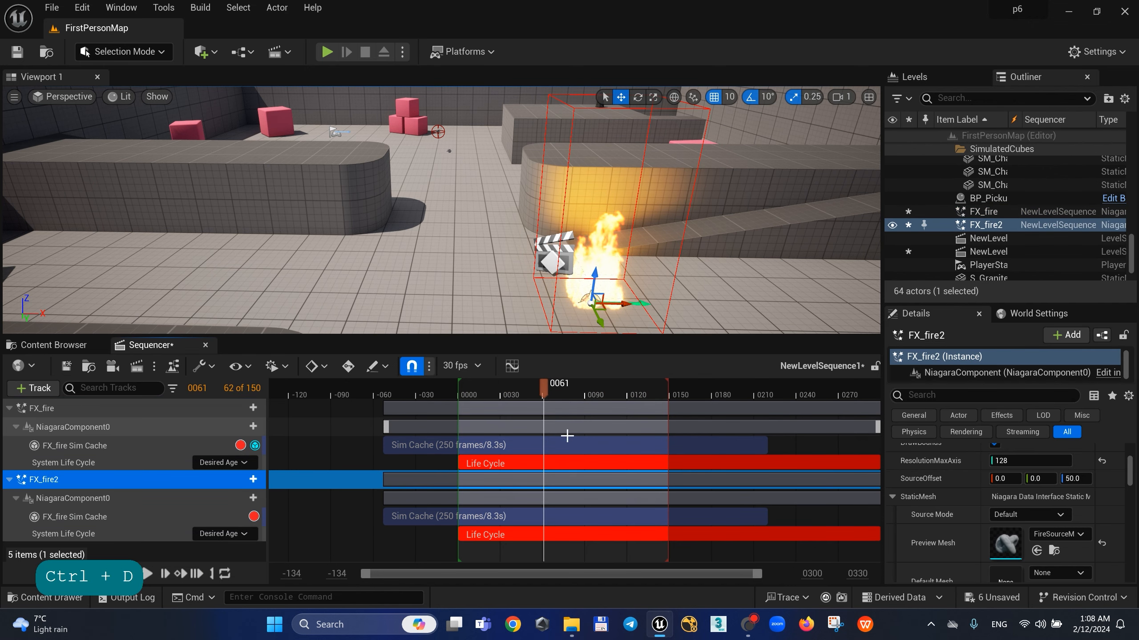
Step: Try offsetting the original FX_fire cache section later in time, and scrub the timeline to preview the fire
drag(536, 387, 477, 388)
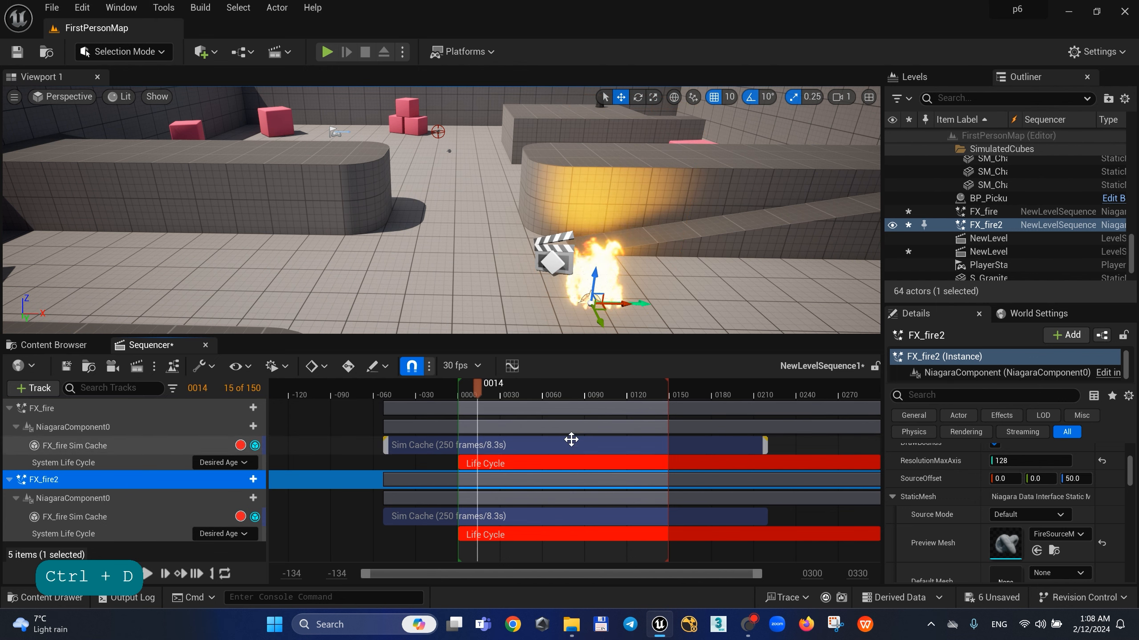
drag(564, 447, 607, 447)
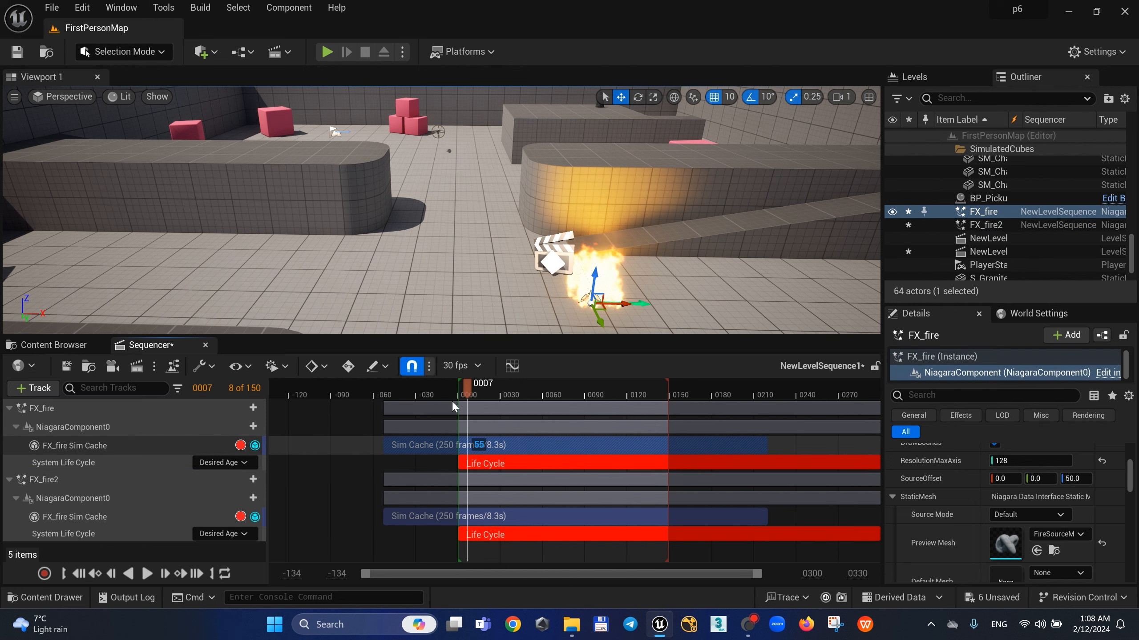
drag(453, 402, 610, 393)
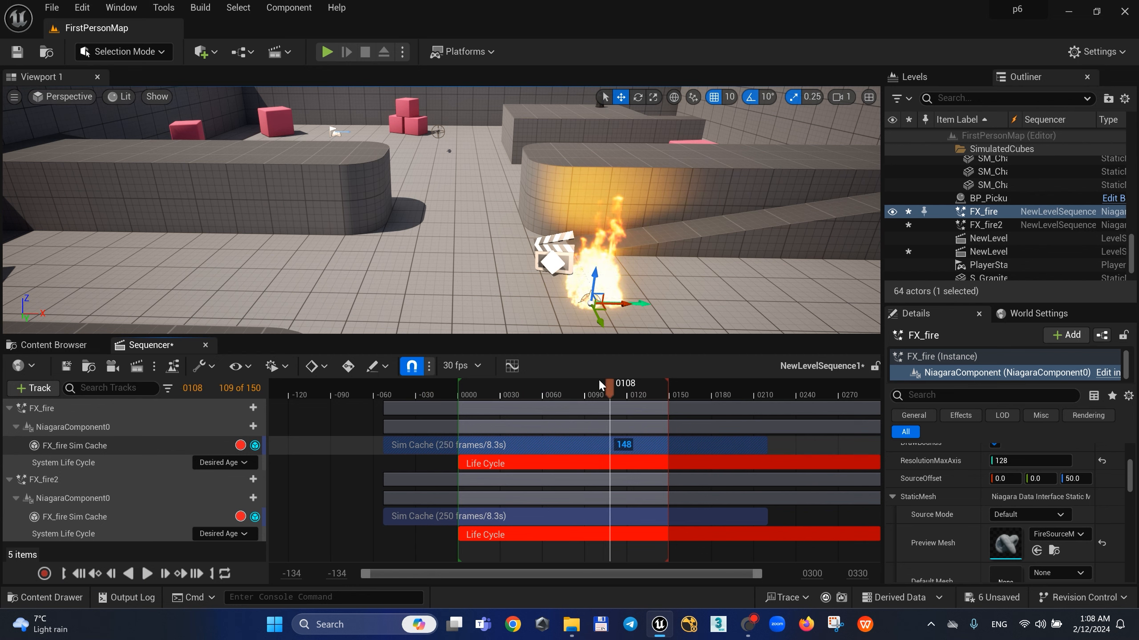
drag(535, 407, 583, 406)
drag(609, 391, 452, 394)
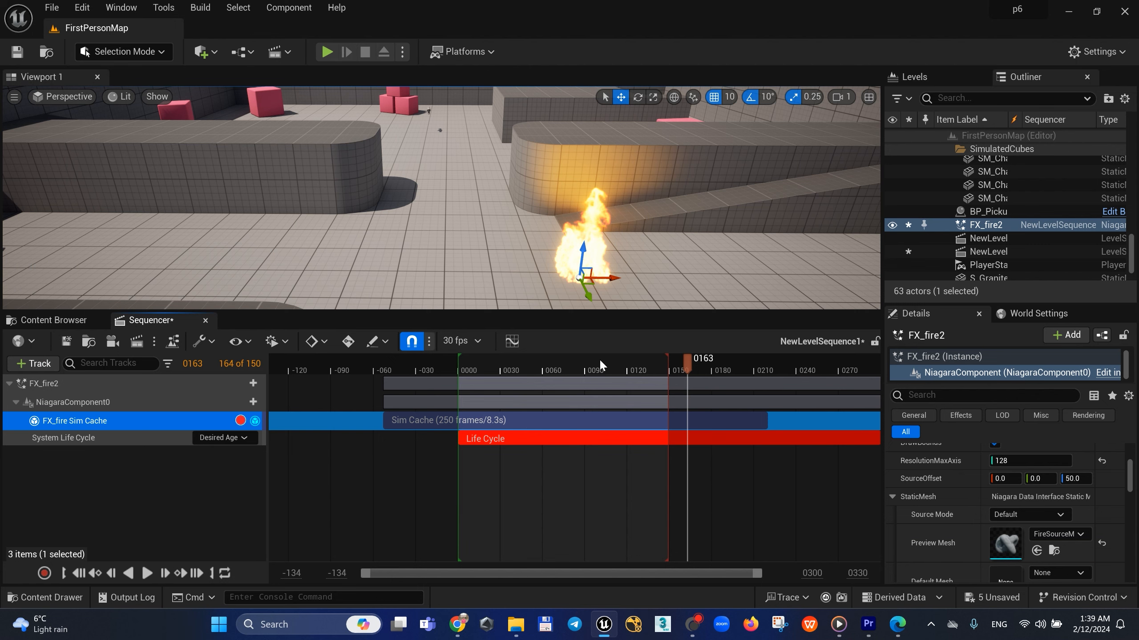
drag(528, 366, 696, 375)
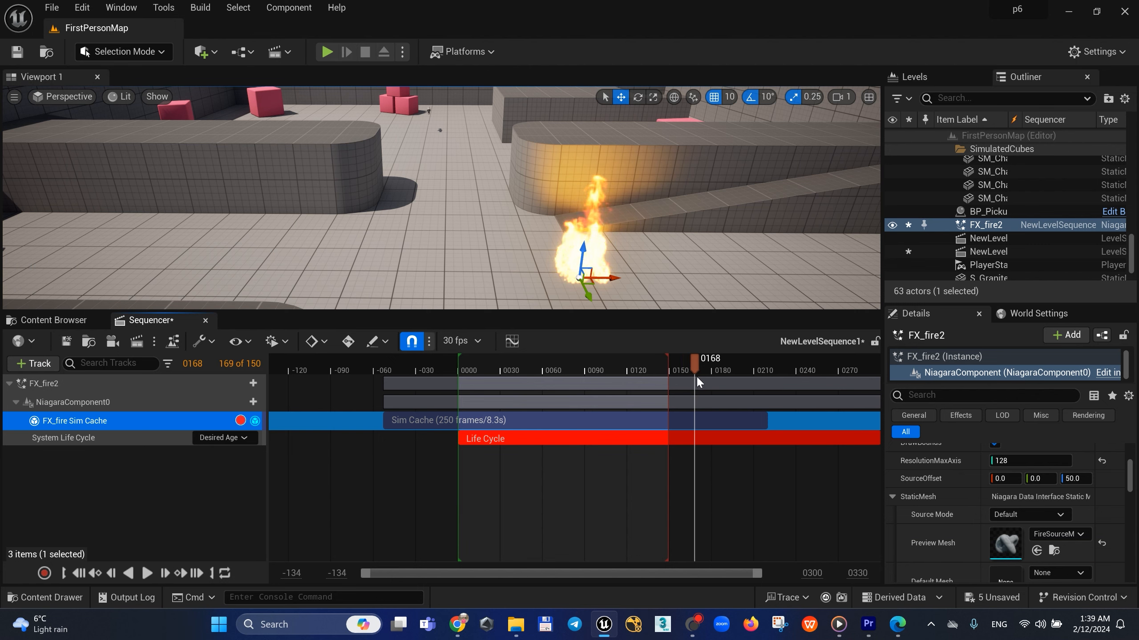